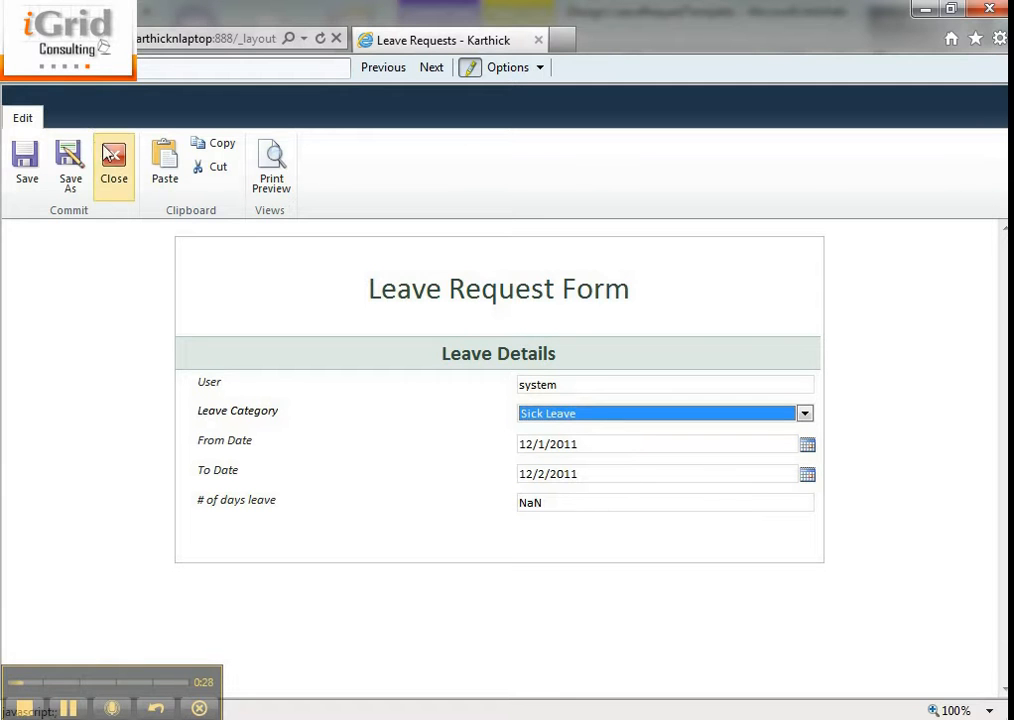
- Close the open leave request form and go to the Leave Requests library
click(113, 160)
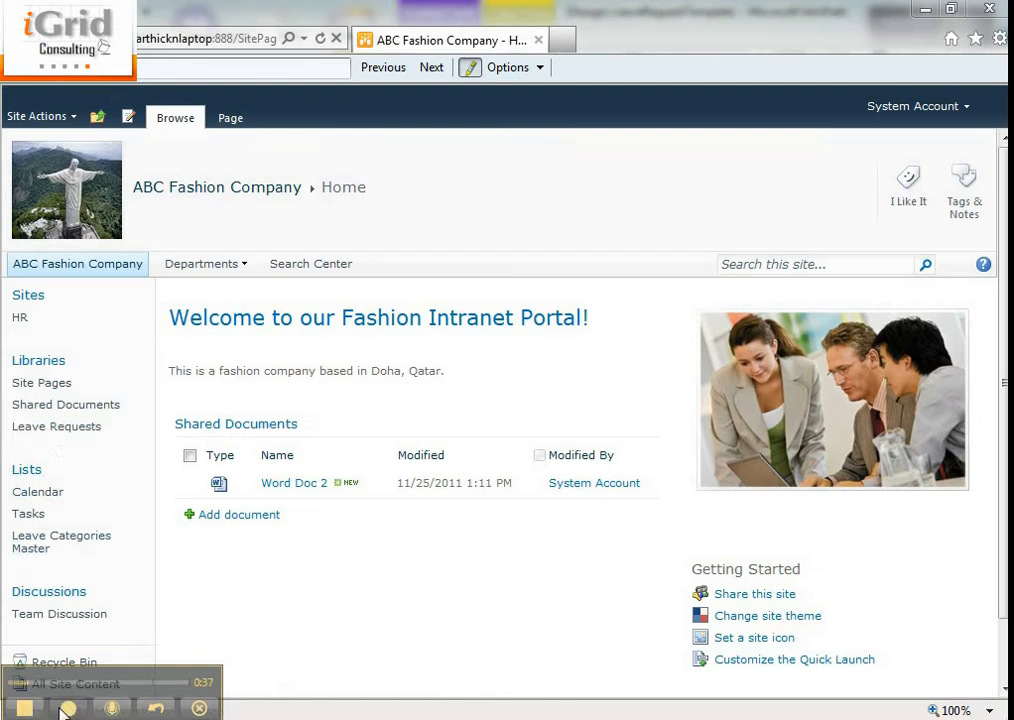
click(58, 426)
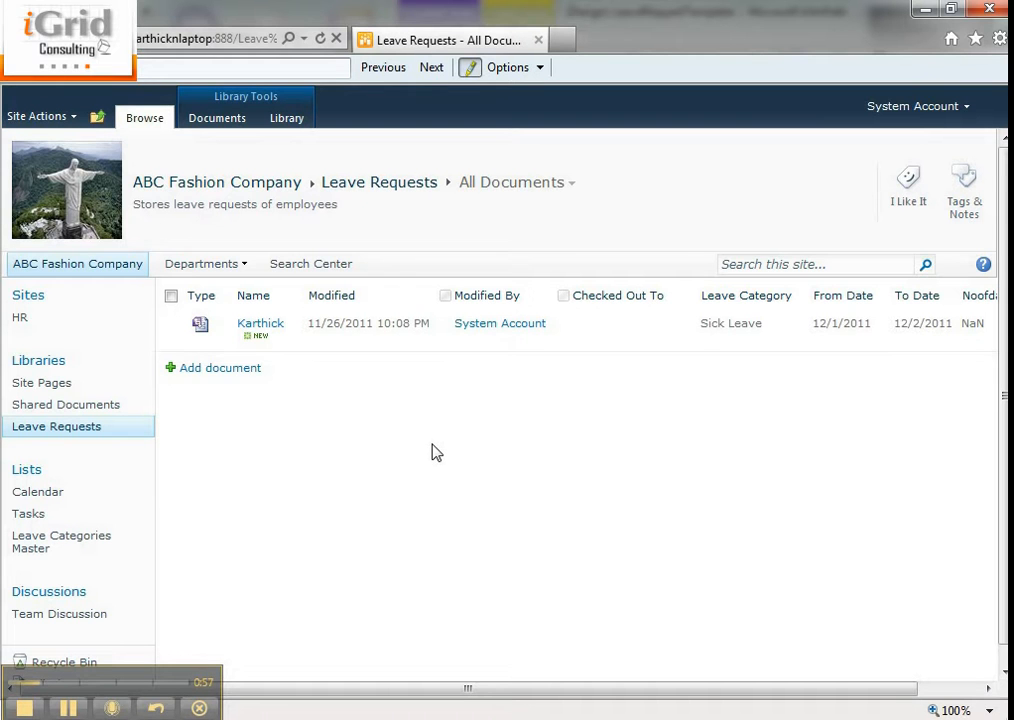
- Switch to InfoPath and clear the default value formula of the txtNoofdaysleave text box
click(505, 719)
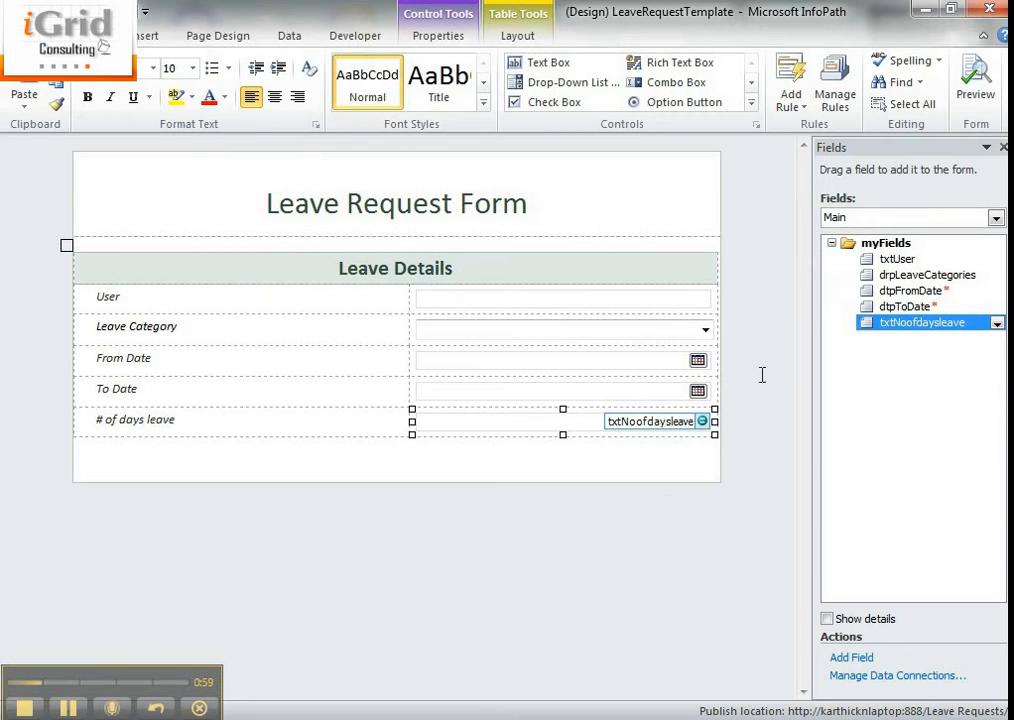
right_click(553, 430)
click(600, 668)
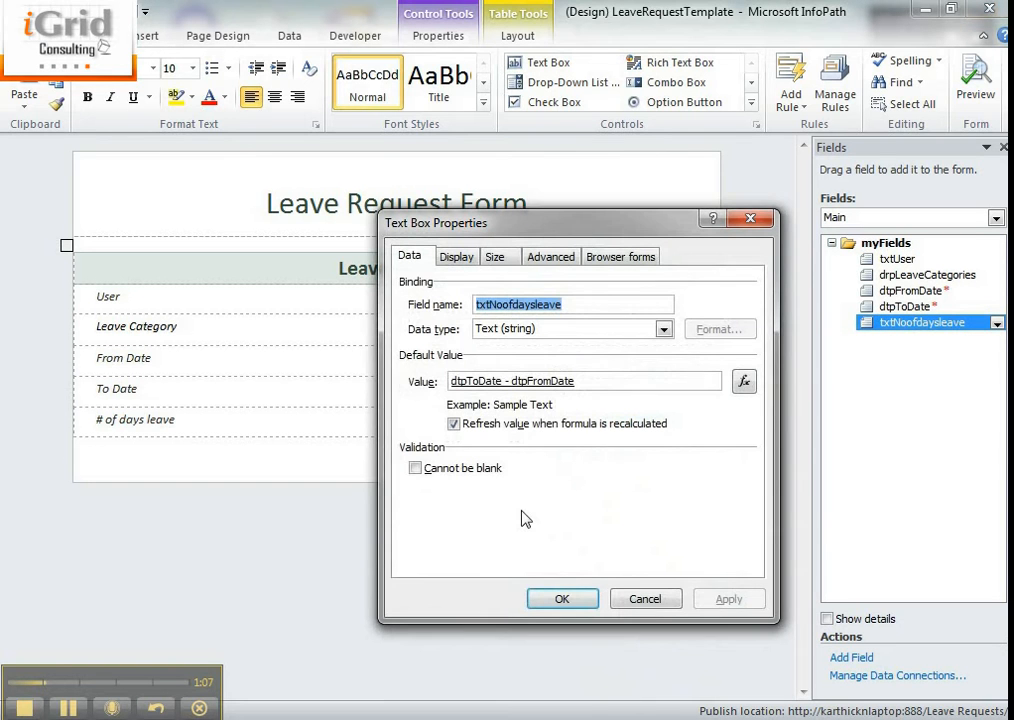
click(742, 381)
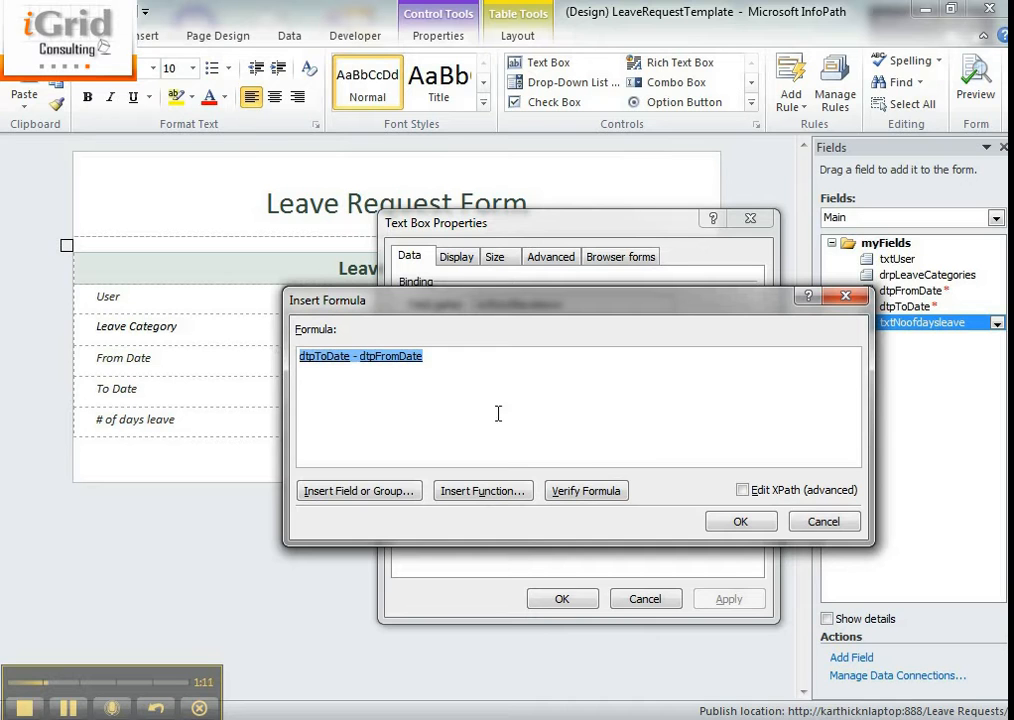
click(605, 493)
click(514, 422)
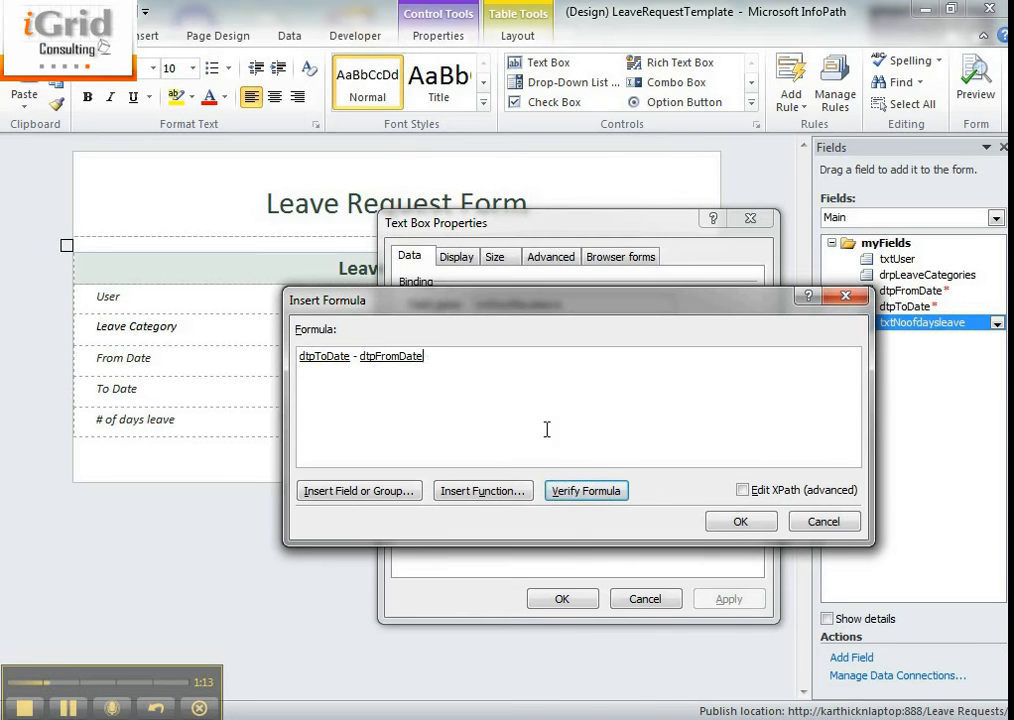
drag(534, 396, 154, 362)
key(Delete)
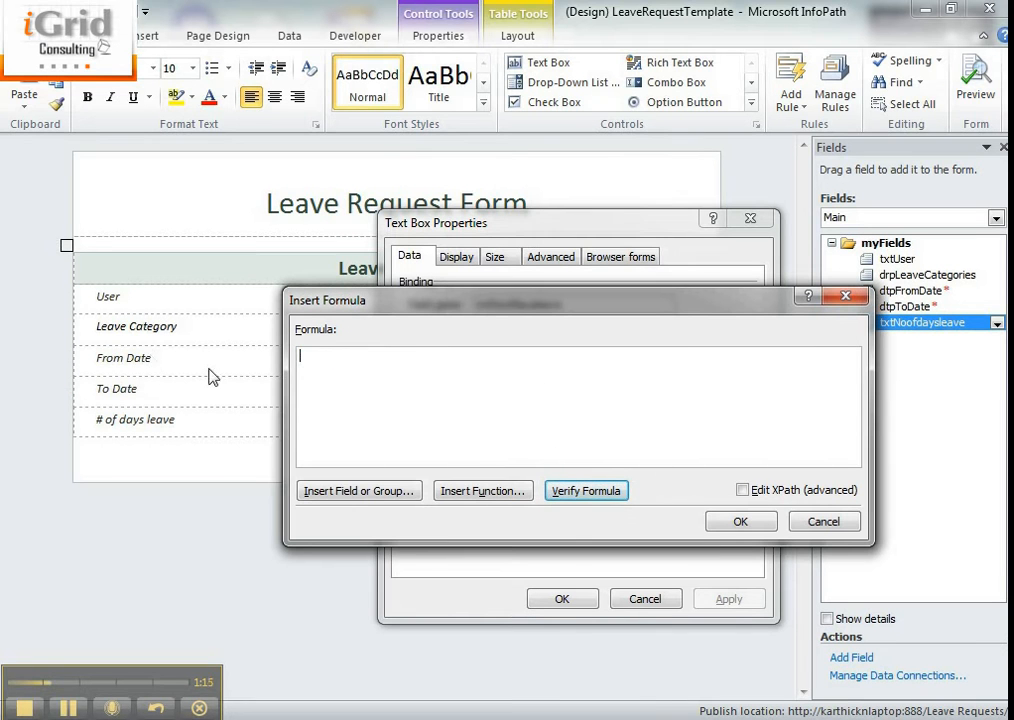
click(763, 522)
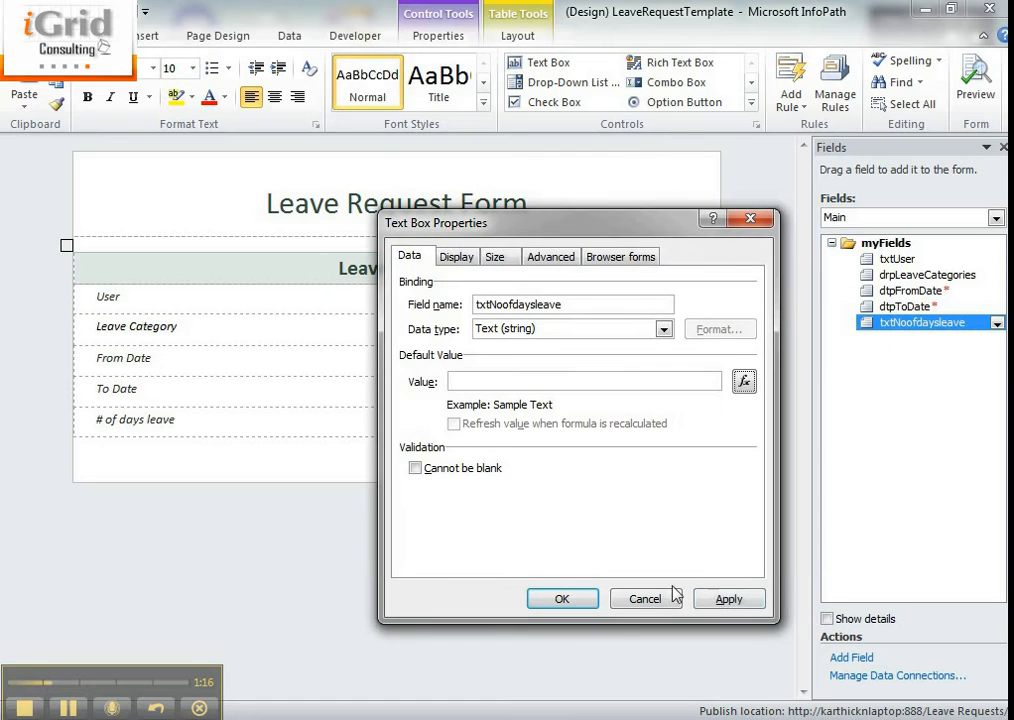
click(720, 601)
- Accept the text box properties and publish the updated form template to its current location
click(455, 257)
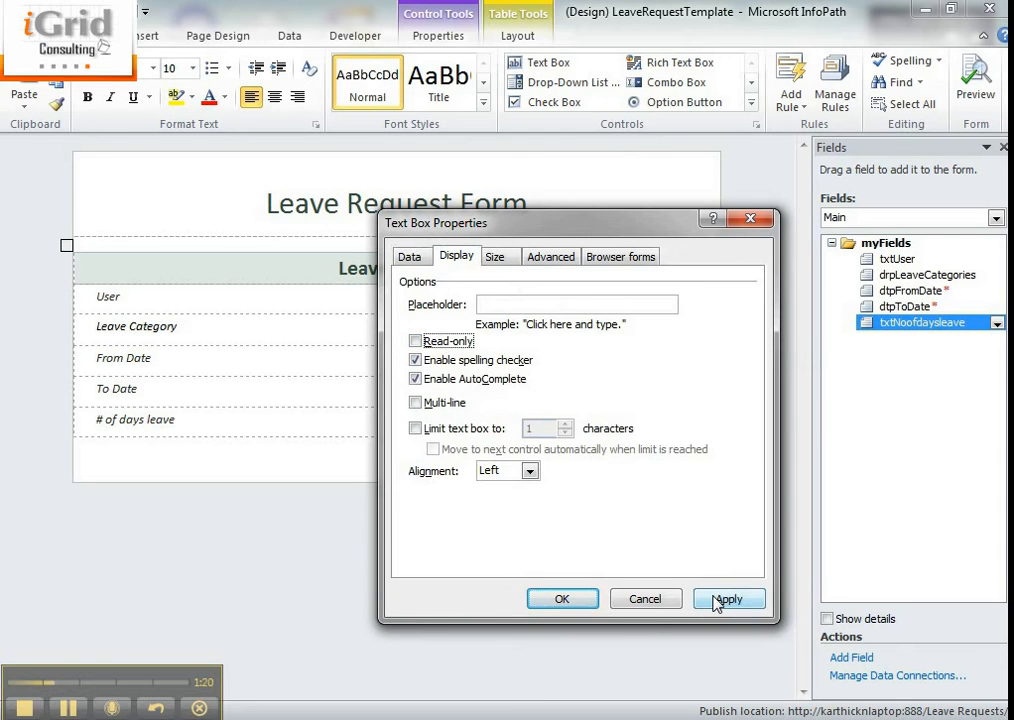
click(556, 600)
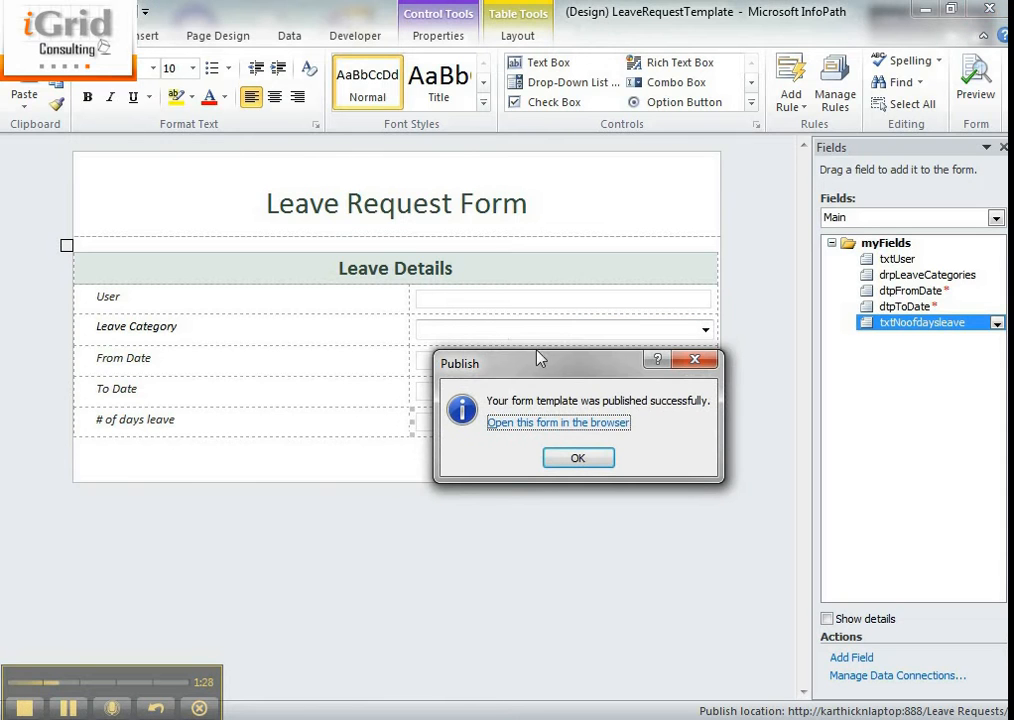
click(565, 458)
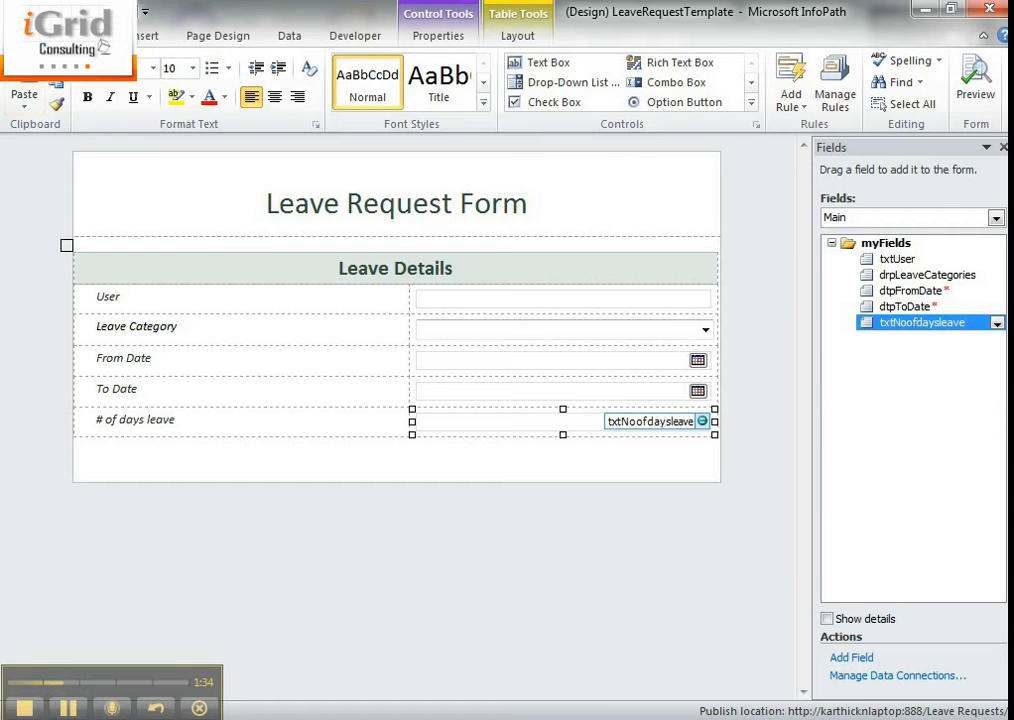
click(28, 36)
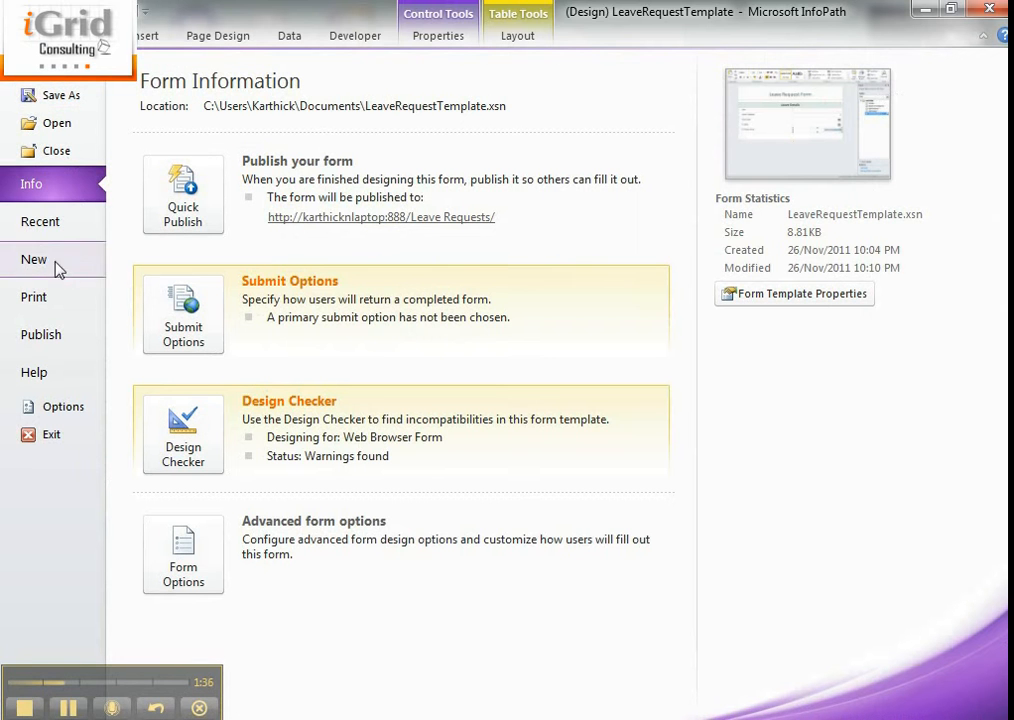
click(55, 335)
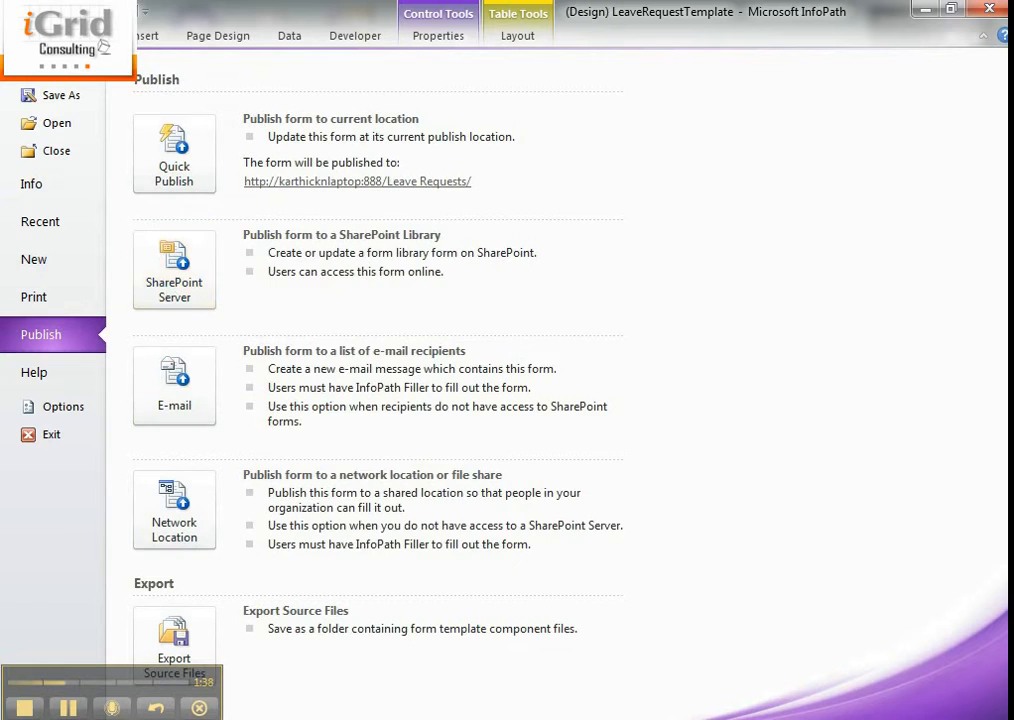
click(76, 36)
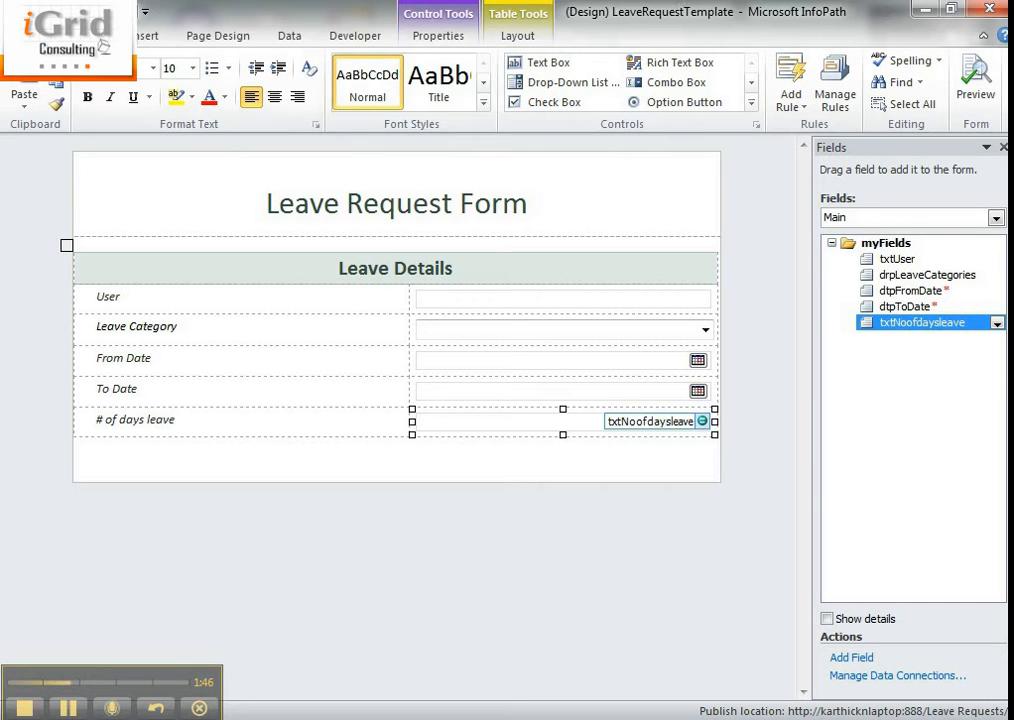
- Allow users to submit the form to a SharePoint document library and start adding a data connection for it
click(28, 36)
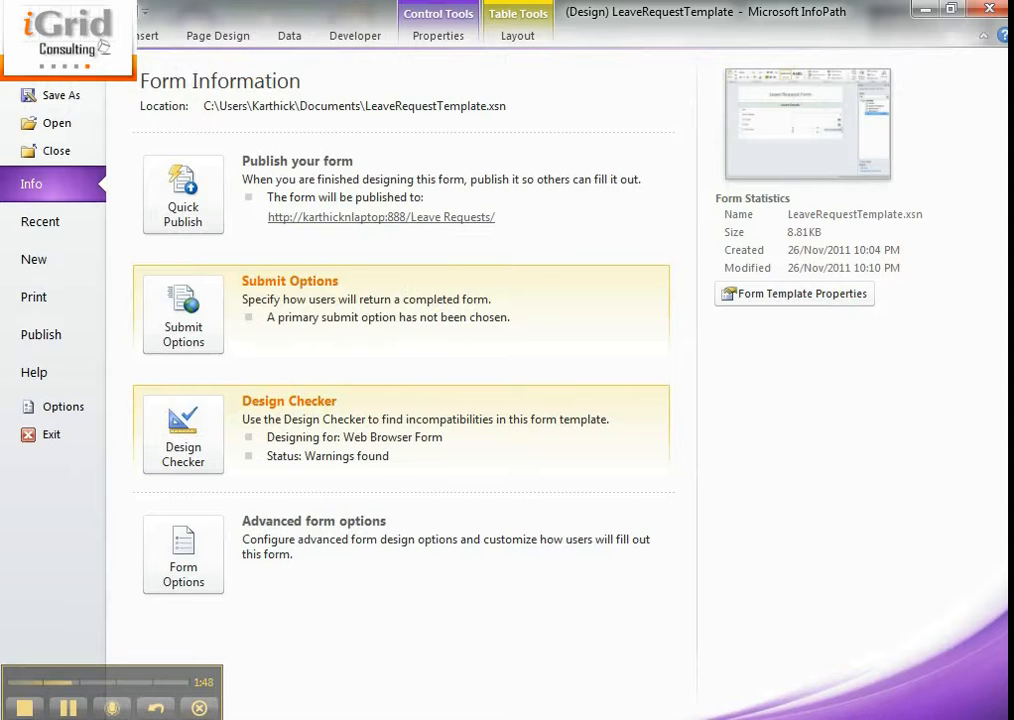
click(184, 318)
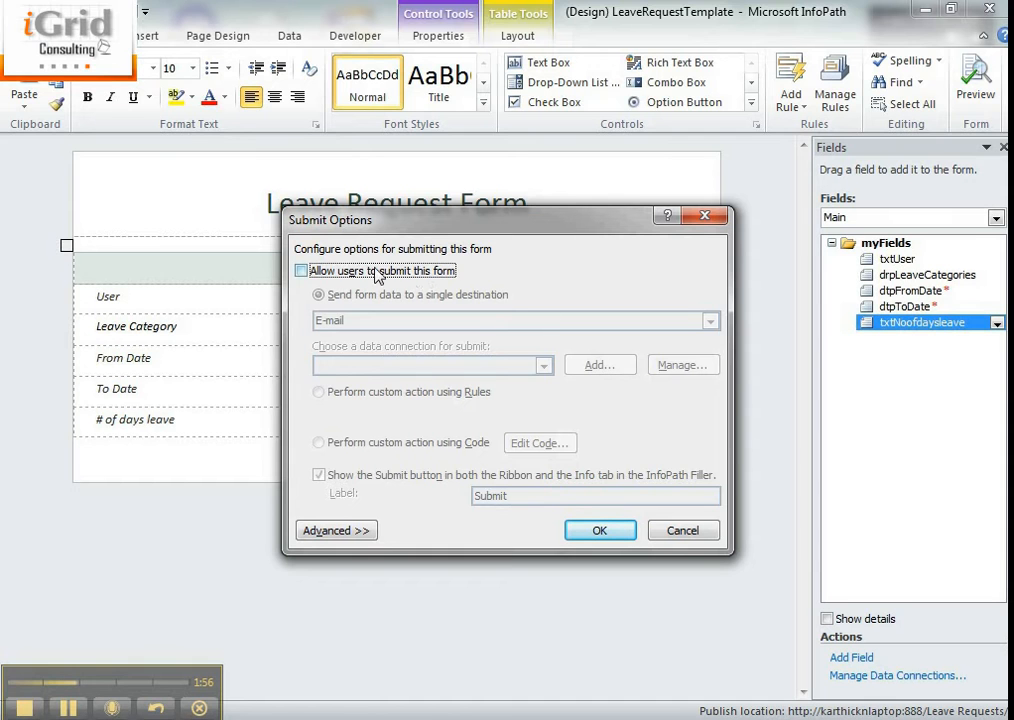
click(400, 276)
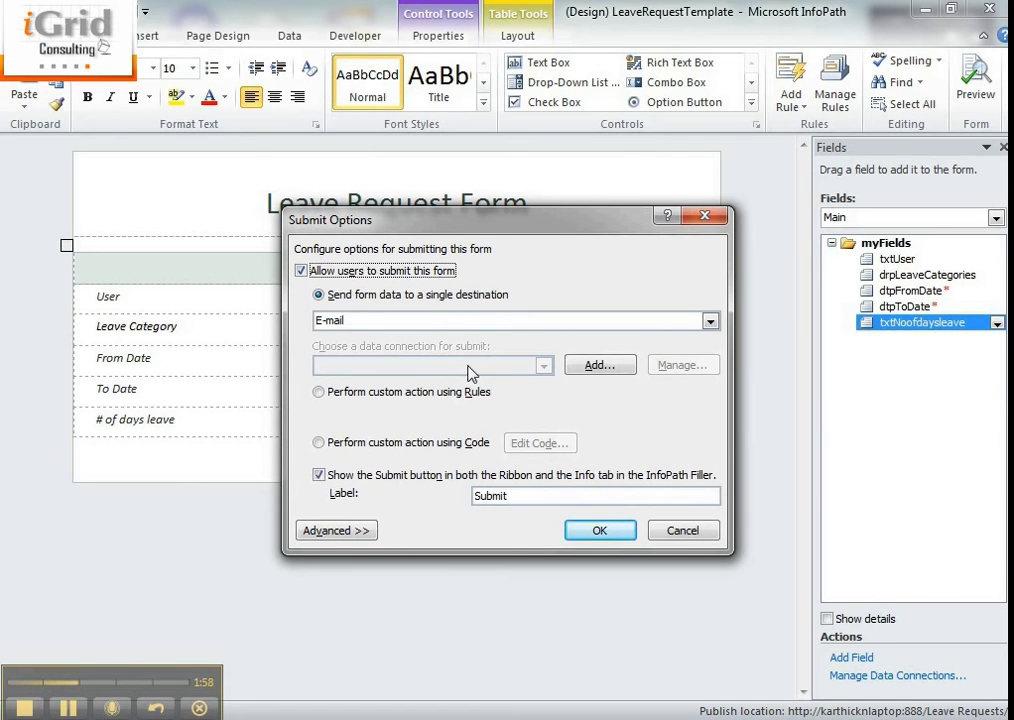
click(468, 320)
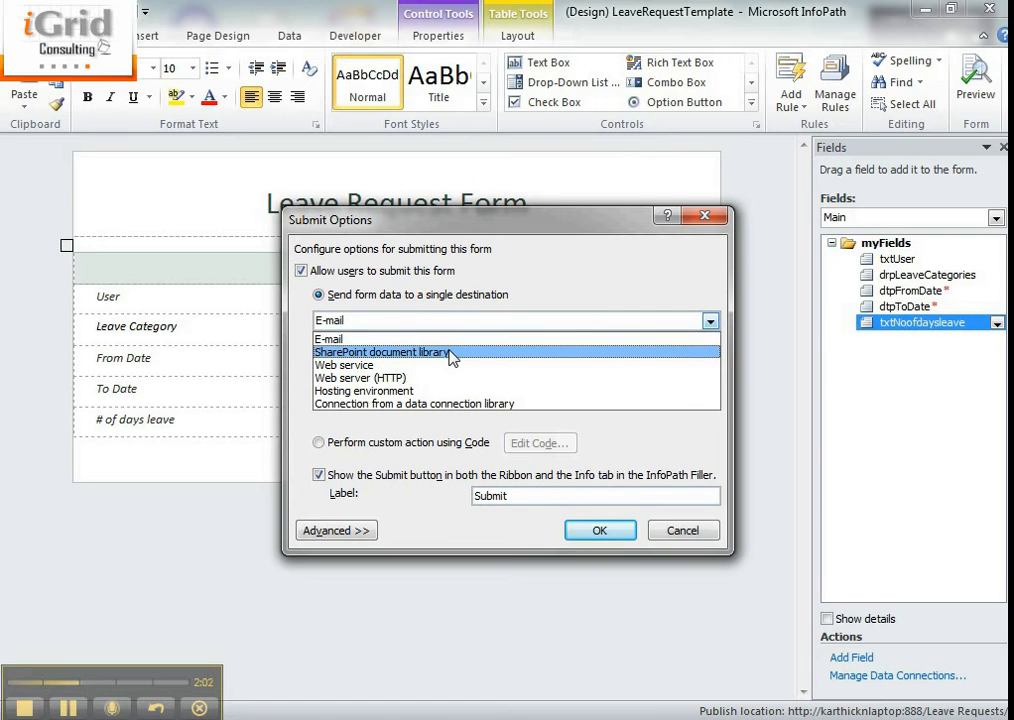
click(452, 354)
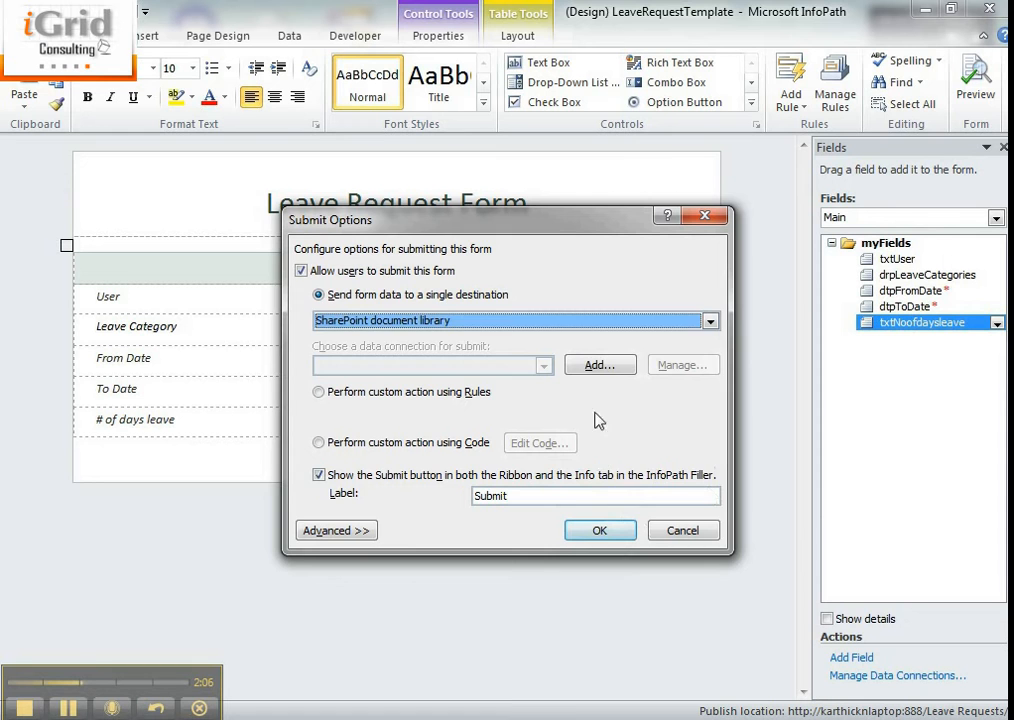
click(599, 365)
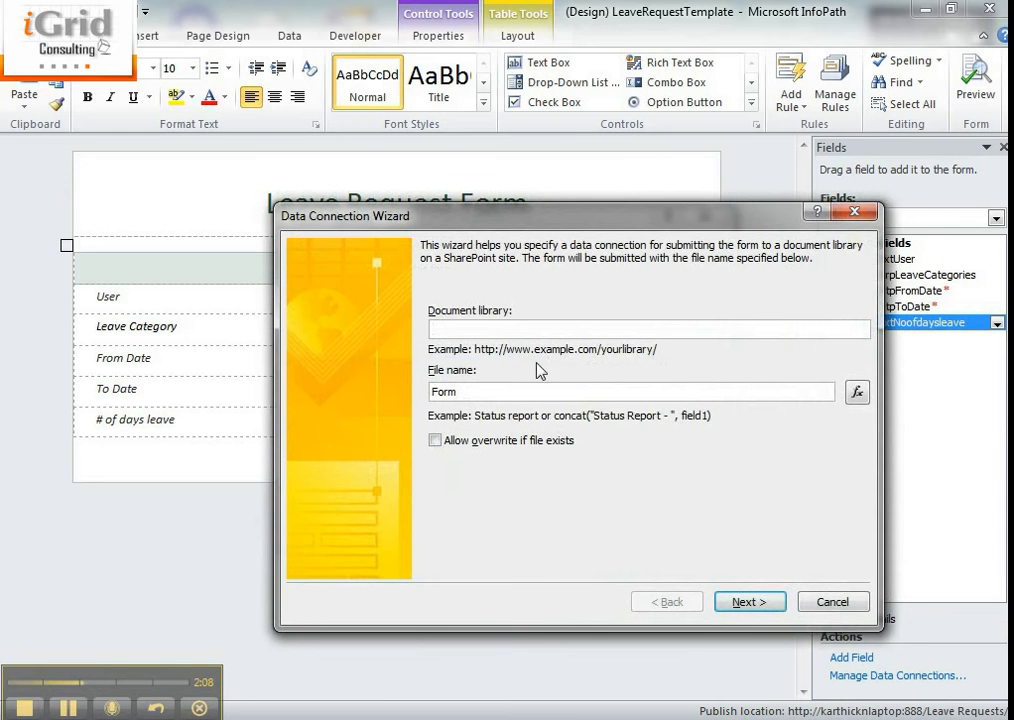
- Set the connection's document library to the Leave Requests address copied from the browser, up to and including "Leave%20Requests/"
text(http://)
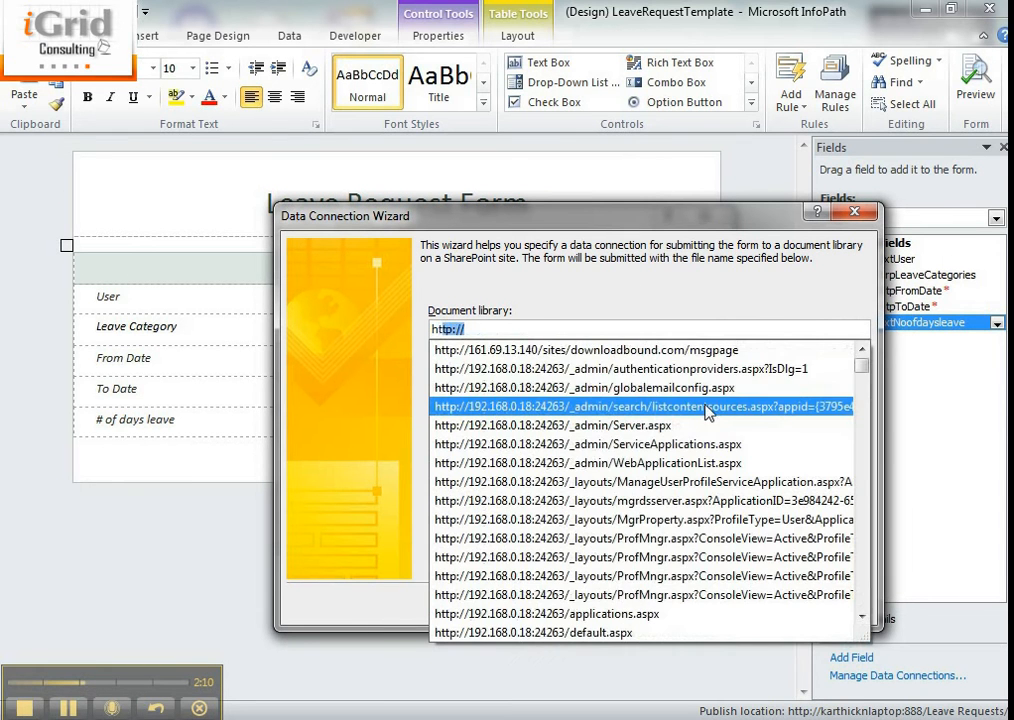
click(598, 278)
click(120, 719)
click(537, 661)
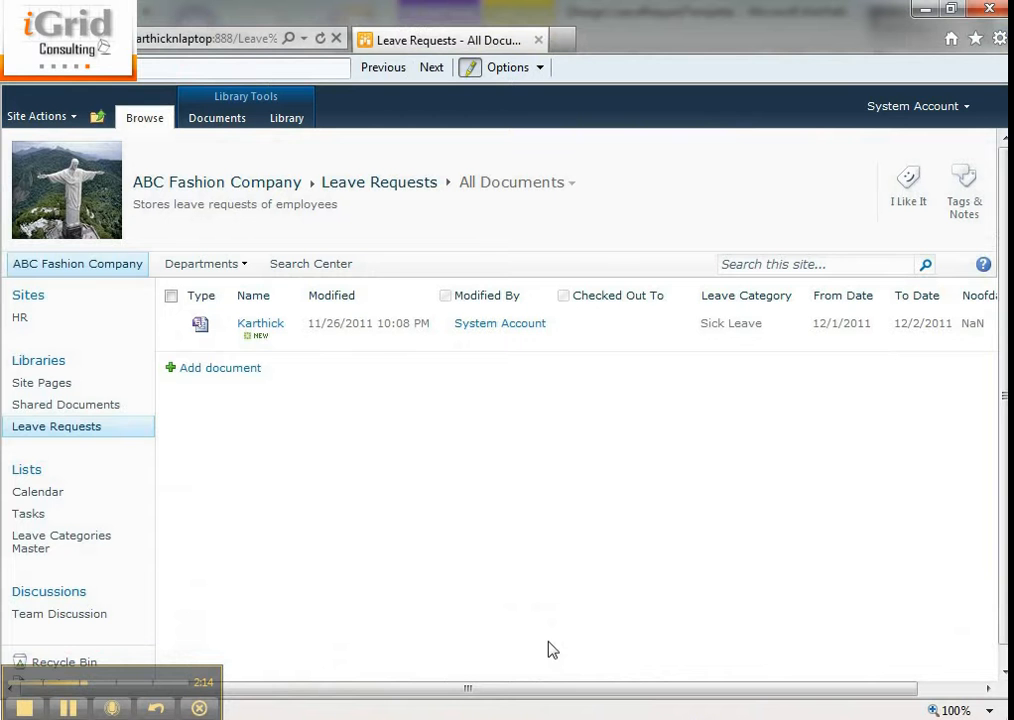
click(200, 38)
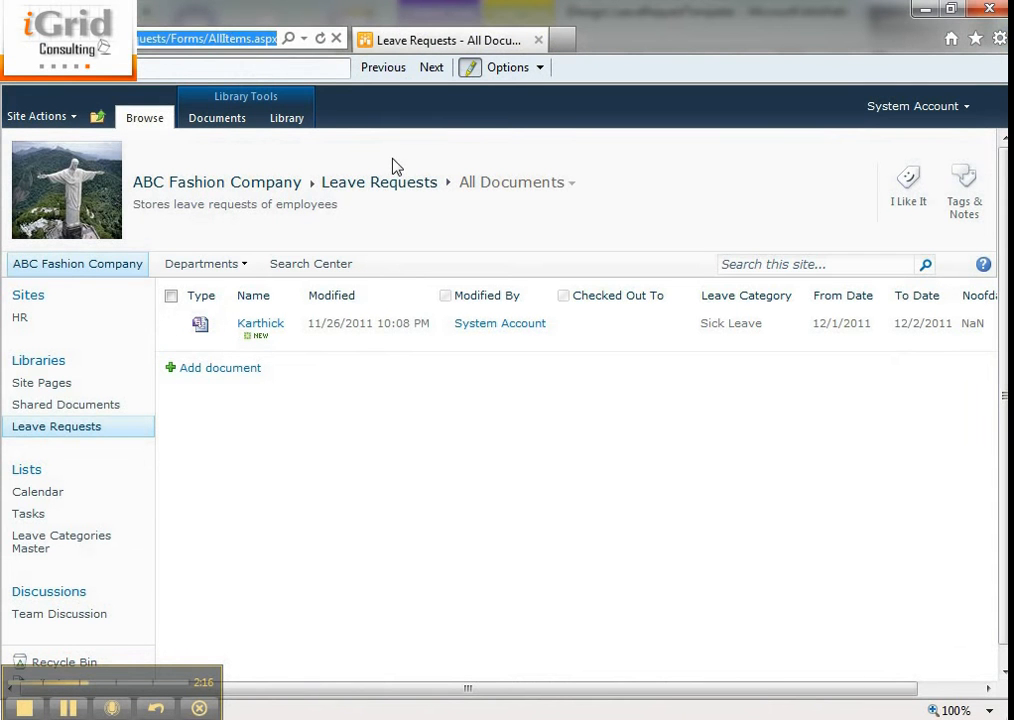
key(Home)
key(ctrl+shift+Right)
key(ctrl+shift+Right)
key(ctrl+shift+Right)
key(ctrl+shift+Right)
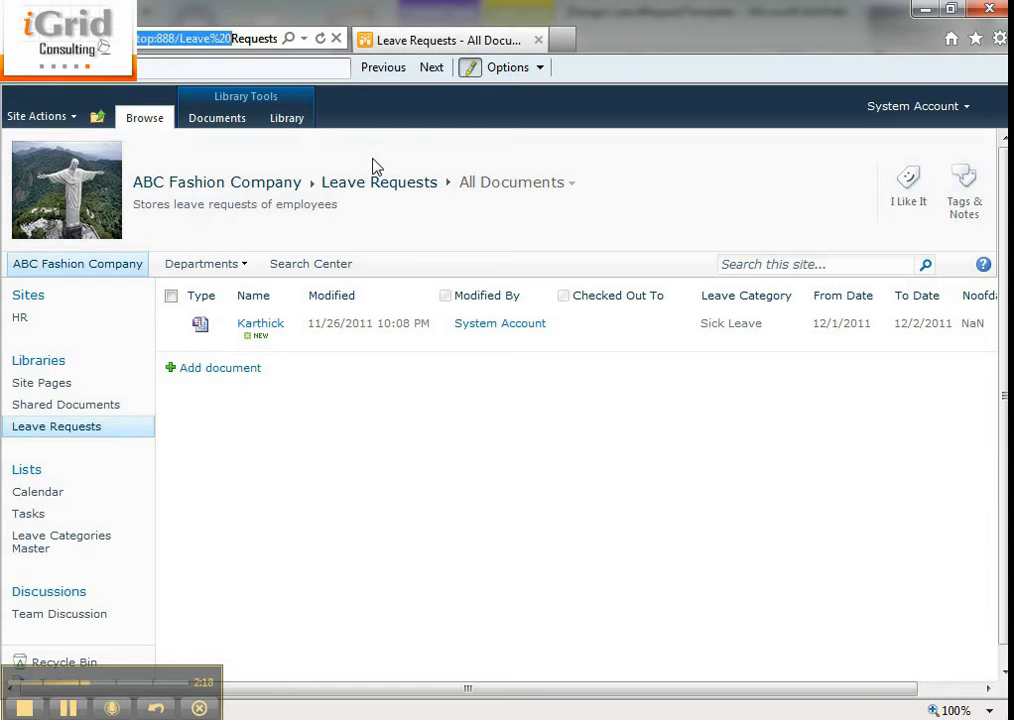
key(ctrl+shift+Right)
key(alt+Tab)
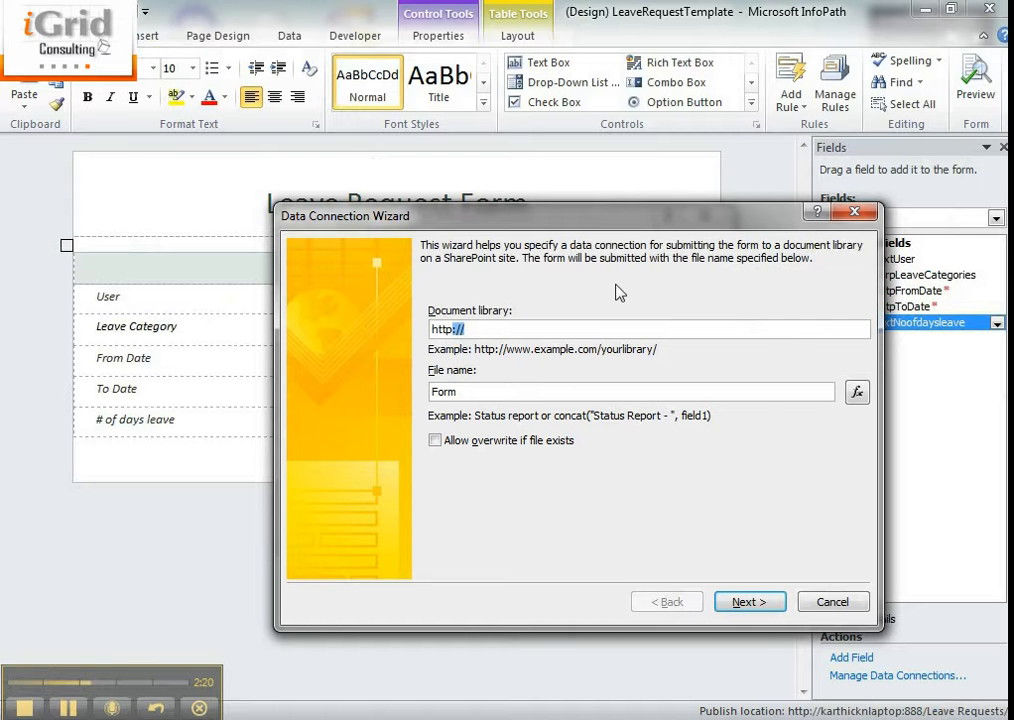
double_click(800, 337)
text(http://karthicknlaptop:888/Leave%20Requests/)
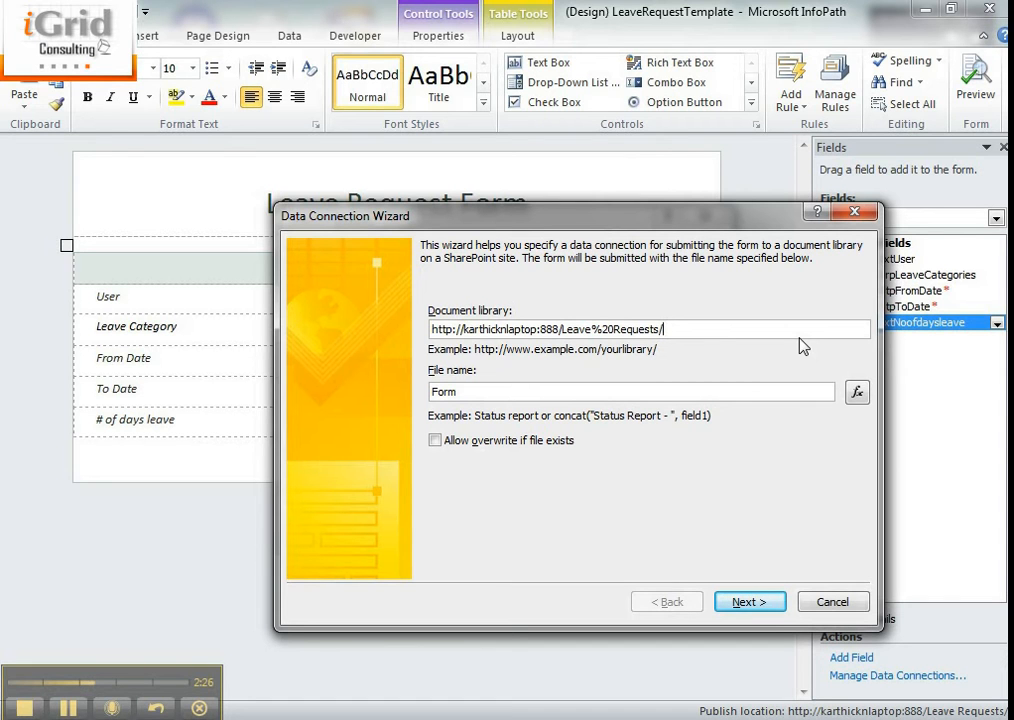
click(507, 392)
click(857, 392)
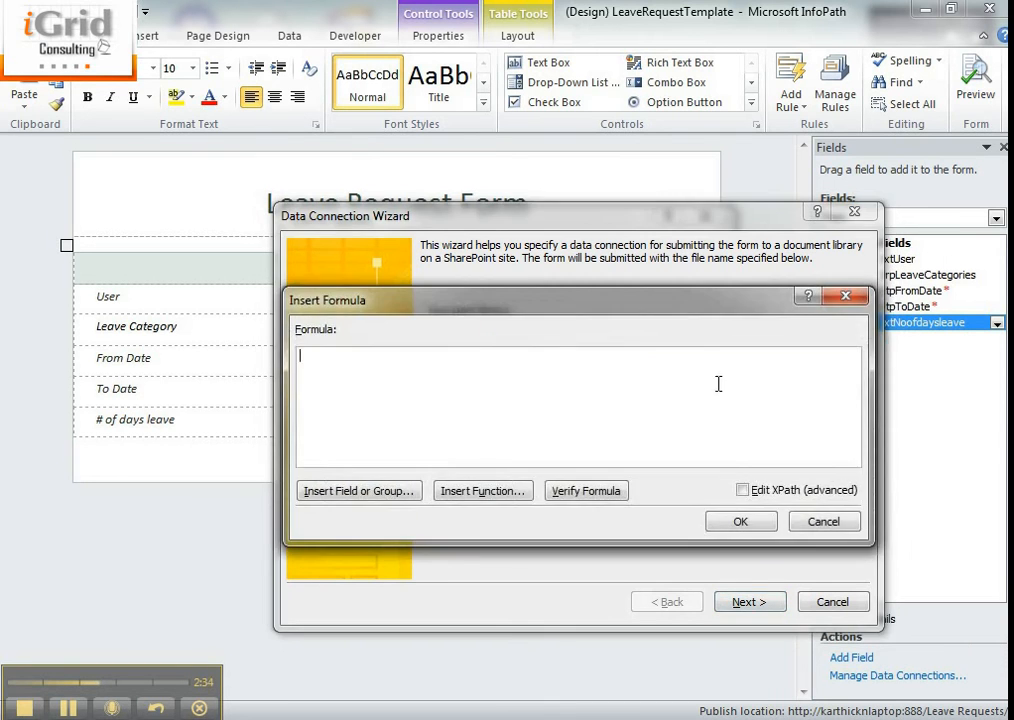
drag(446, 306, 454, 391)
click(850, 386)
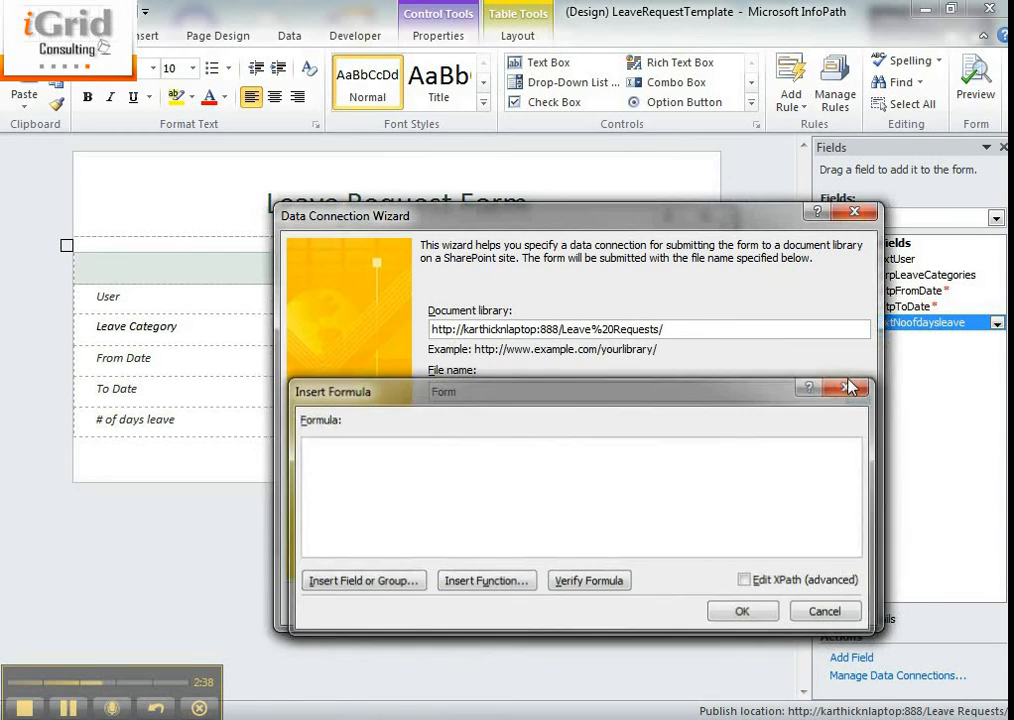
- Begin a formula for the submitted file name with concat("Leave Request by ", keeping the wizard and formula dialogs apart
drag(673, 220, 612, 46)
click(796, 218)
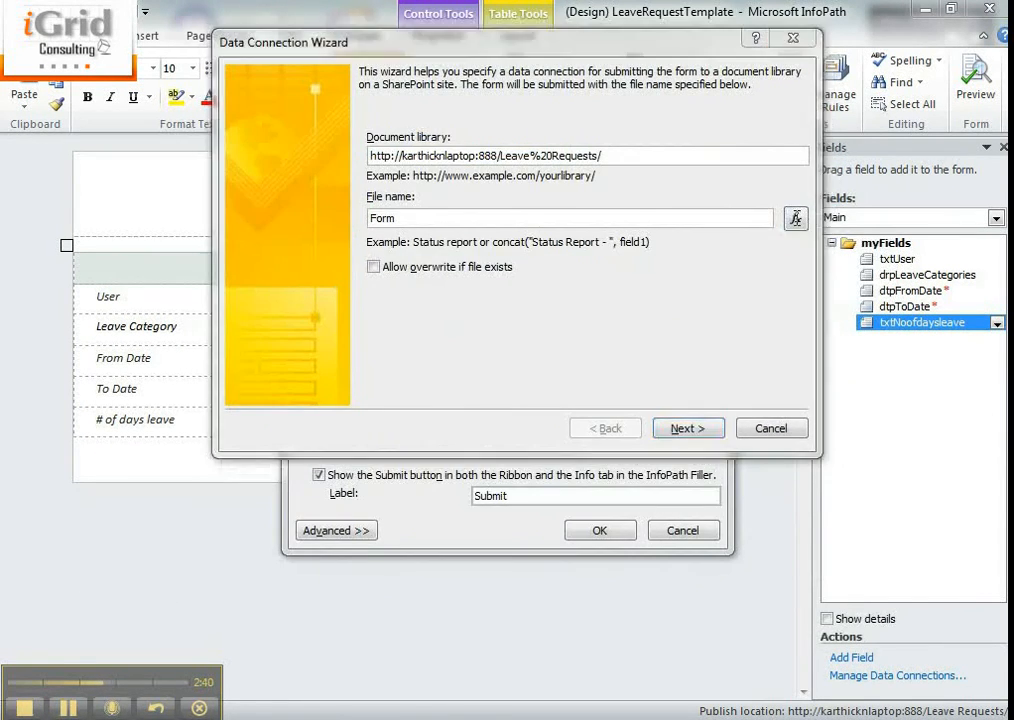
mouse_move(522, 130)
mouse_down()
mouse_move(582, 302)
mouse_move(579, 355)
mouse_up()
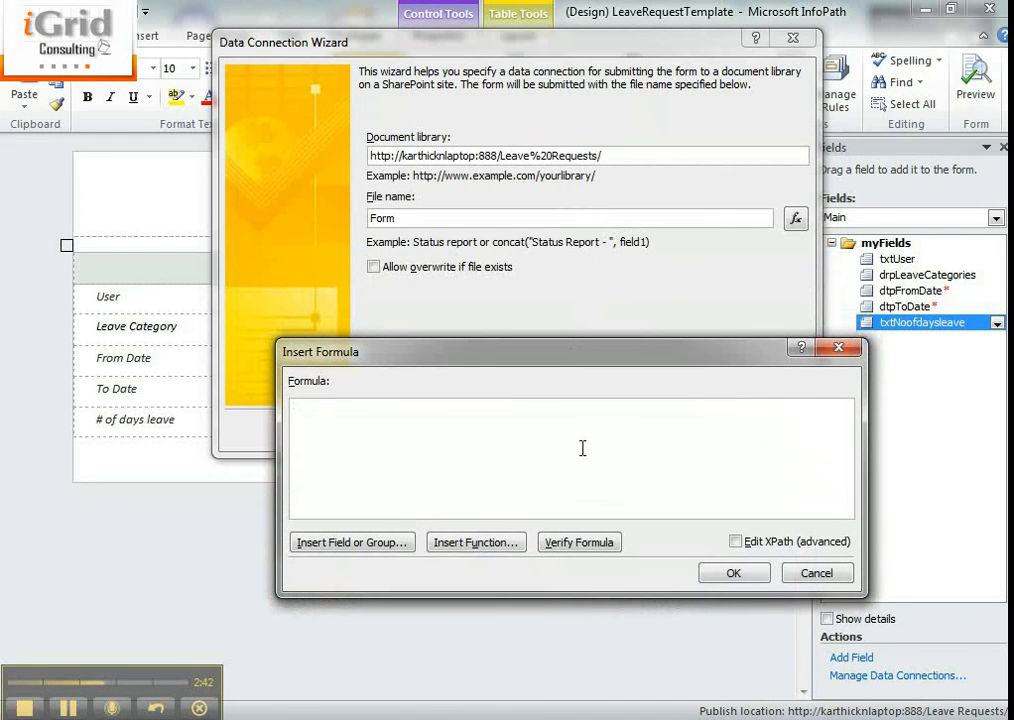
text(concat("Leave Request by)
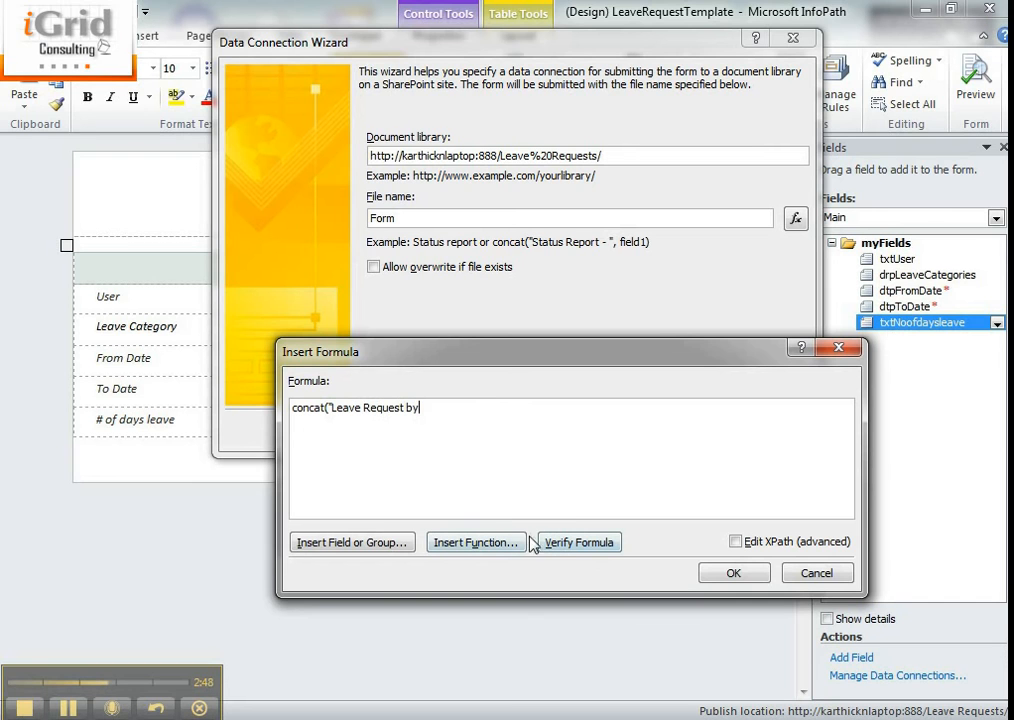
text( ")
- Insert the userName function from the User category into the file name formula and separate it from the text with a comma
click(482, 542)
click(385, 474)
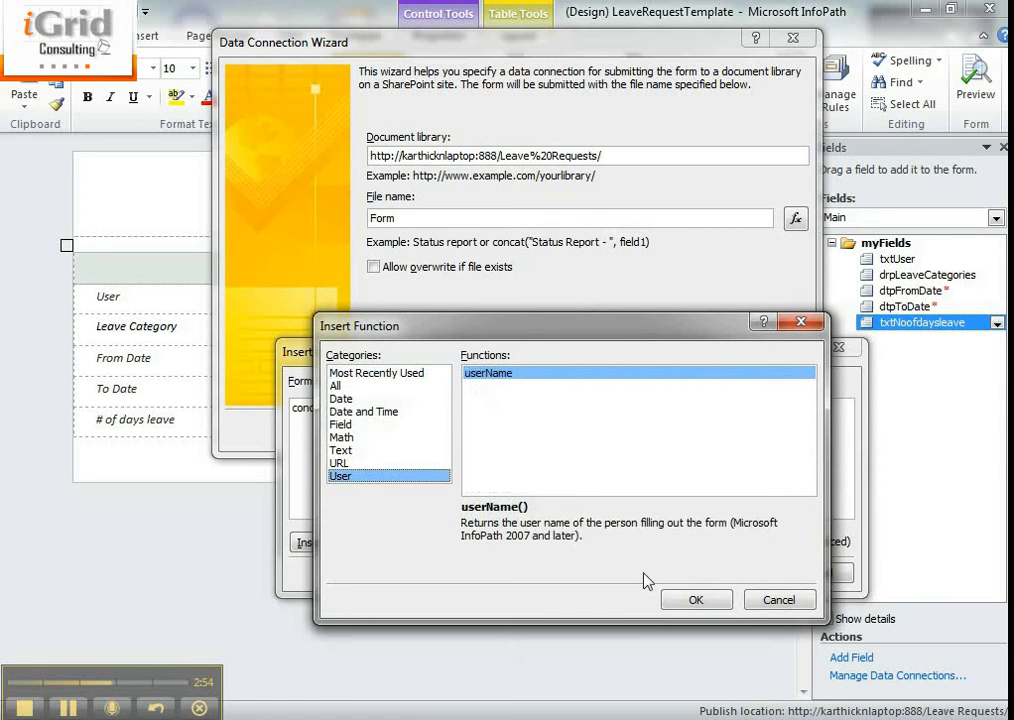
click(690, 598)
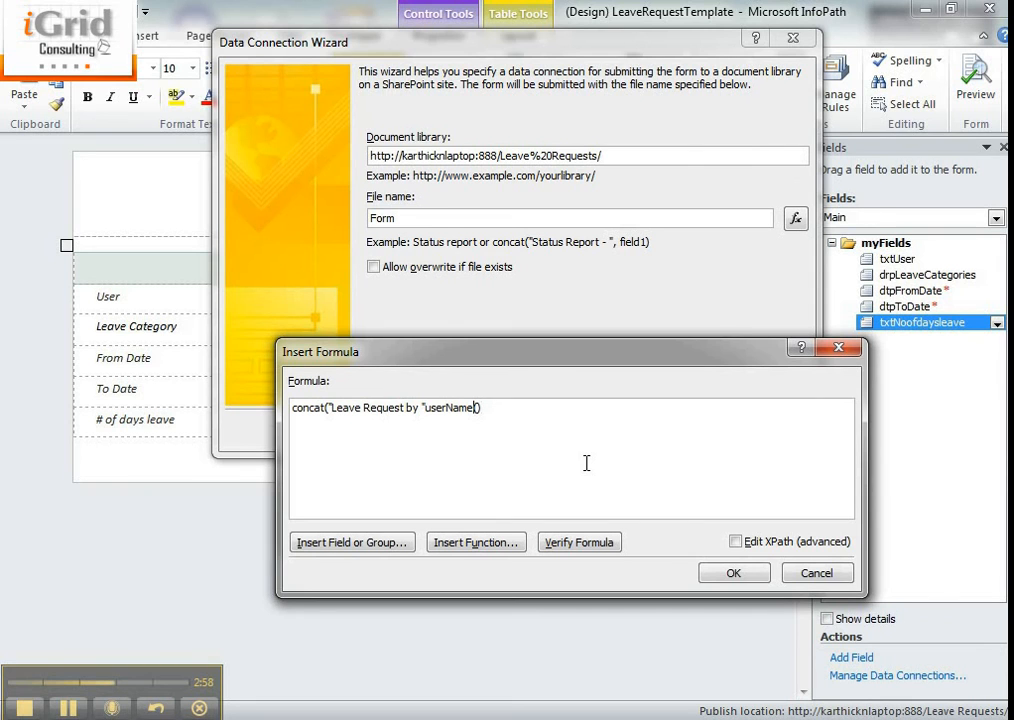
key(Left)
key(Left)
key(Left)
key(Left)
text(,)
key(End)
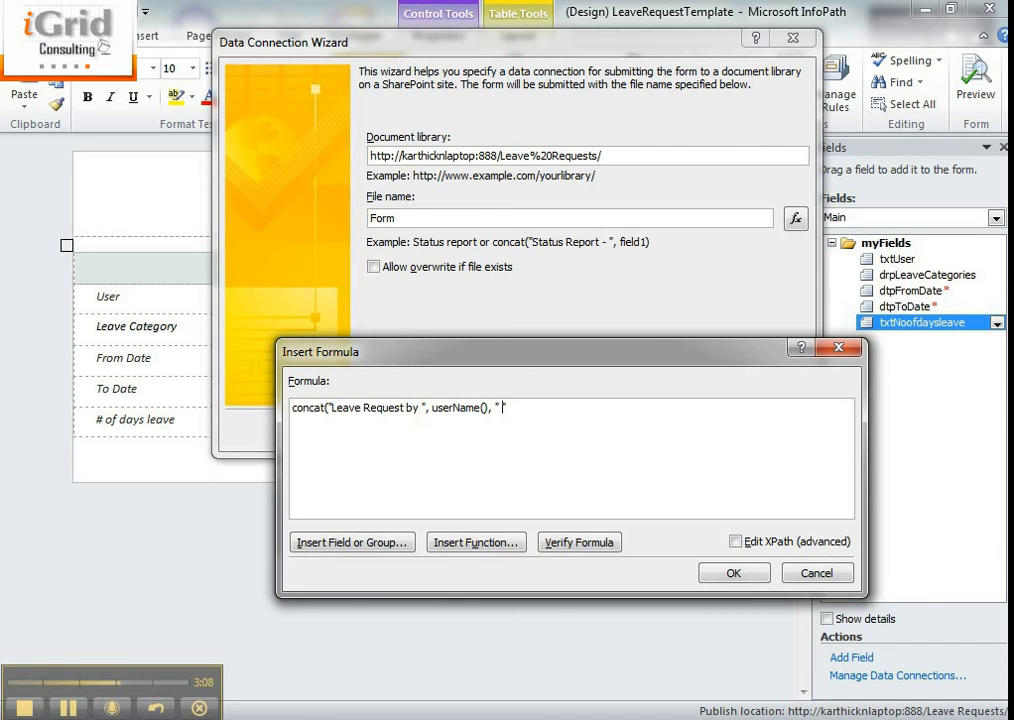
- Complete the file name formula with the text " on ", the now function from the Date and Time category, and a closing parenthesis
text(, " on ",)
click(476, 542)
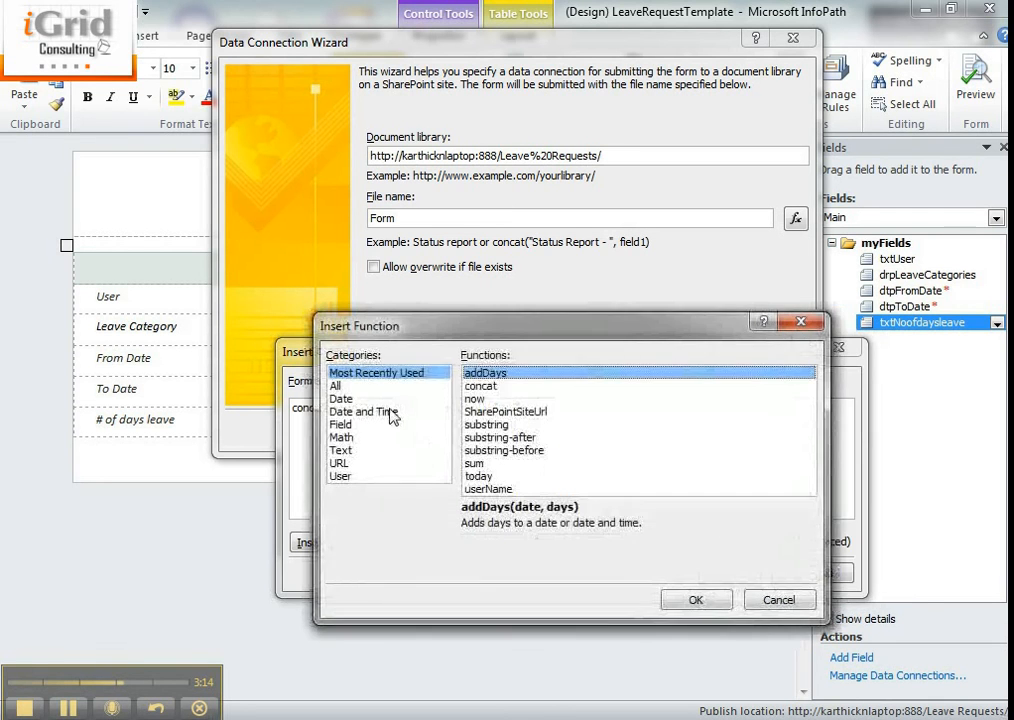
click(390, 412)
click(525, 386)
click(696, 600)
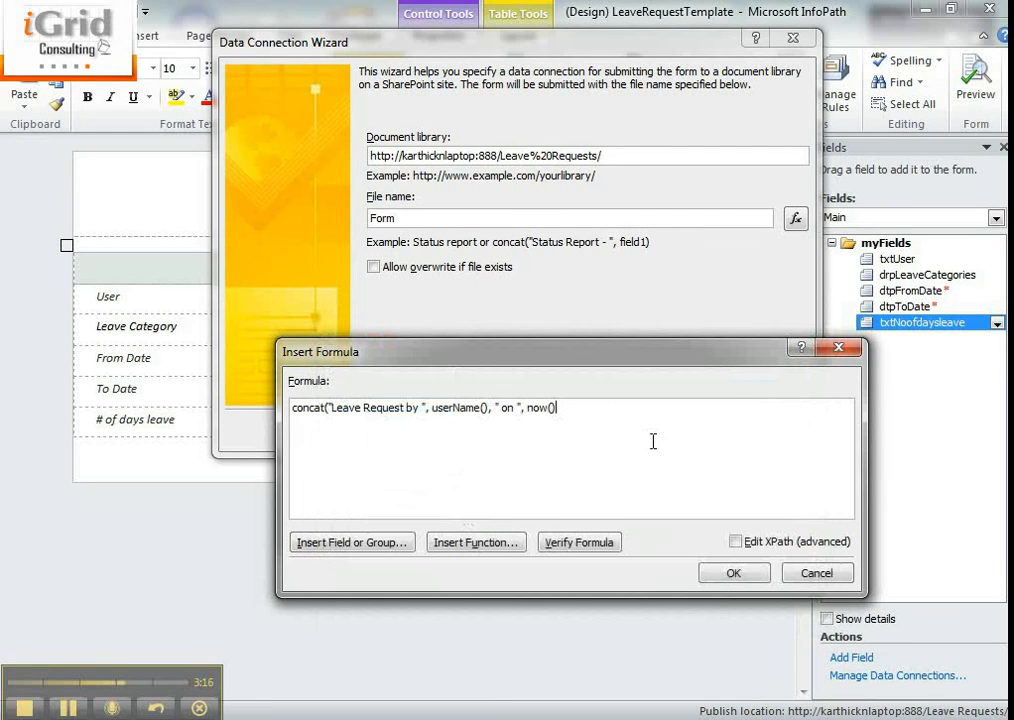
text())
- Verify and accept the file name formula, then finish the submit data connection under the name Main submit
click(578, 545)
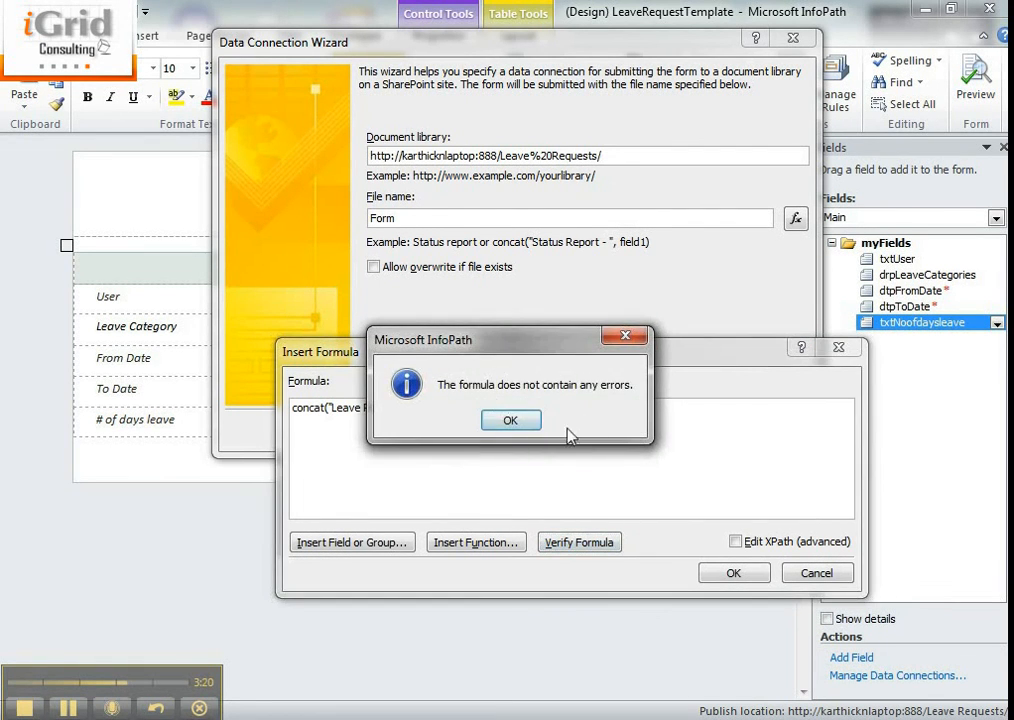
click(510, 420)
click(731, 574)
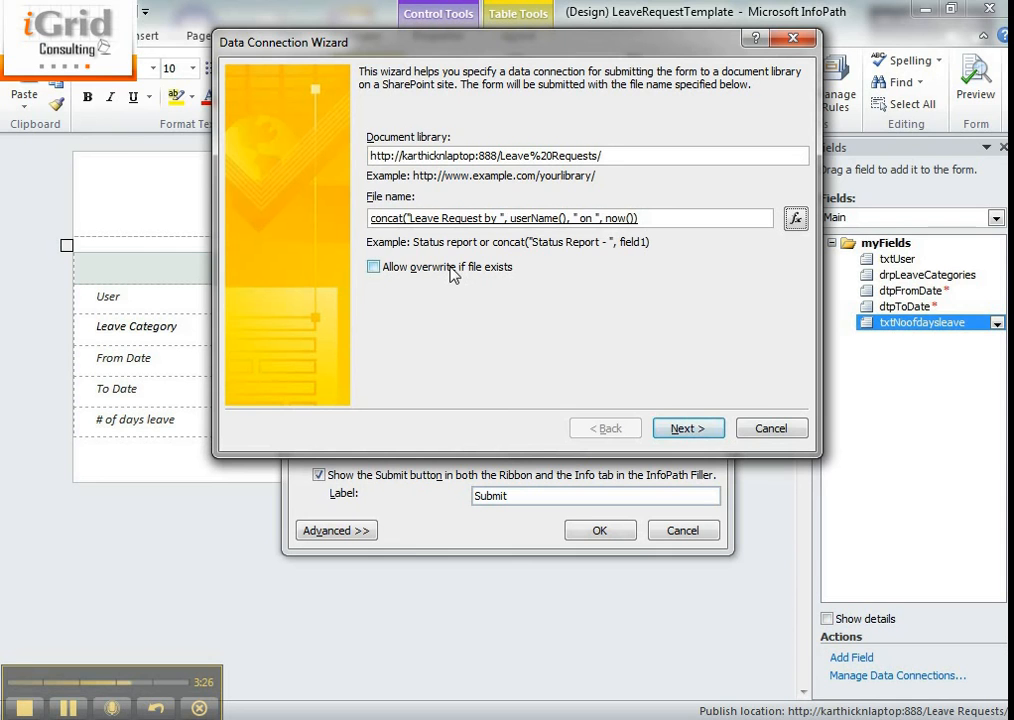
click(690, 427)
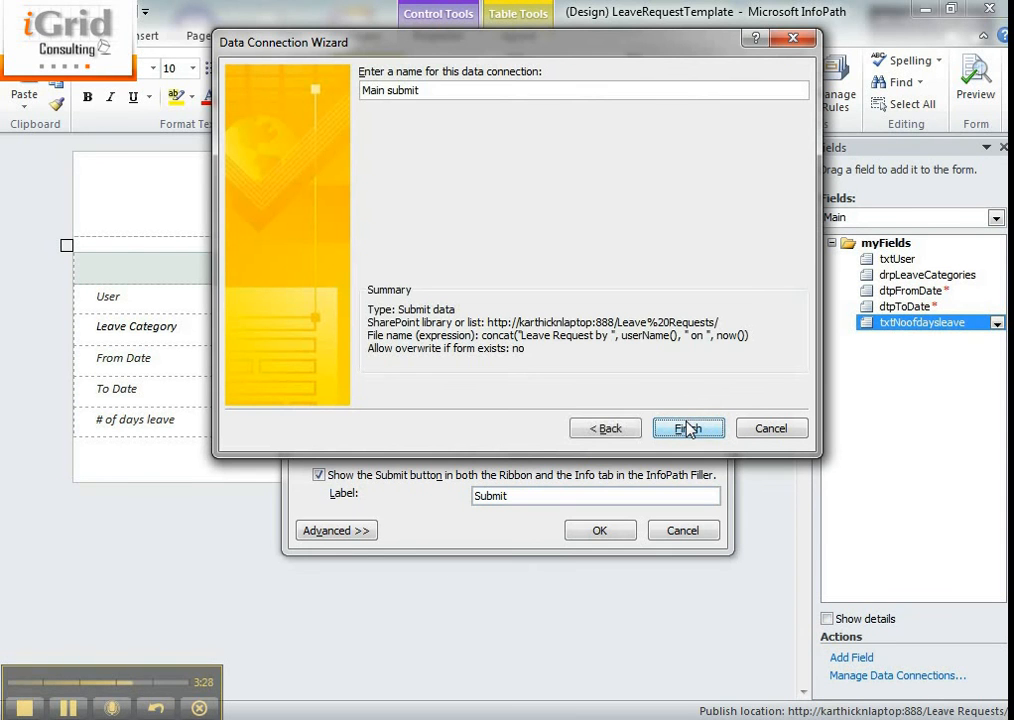
click(689, 425)
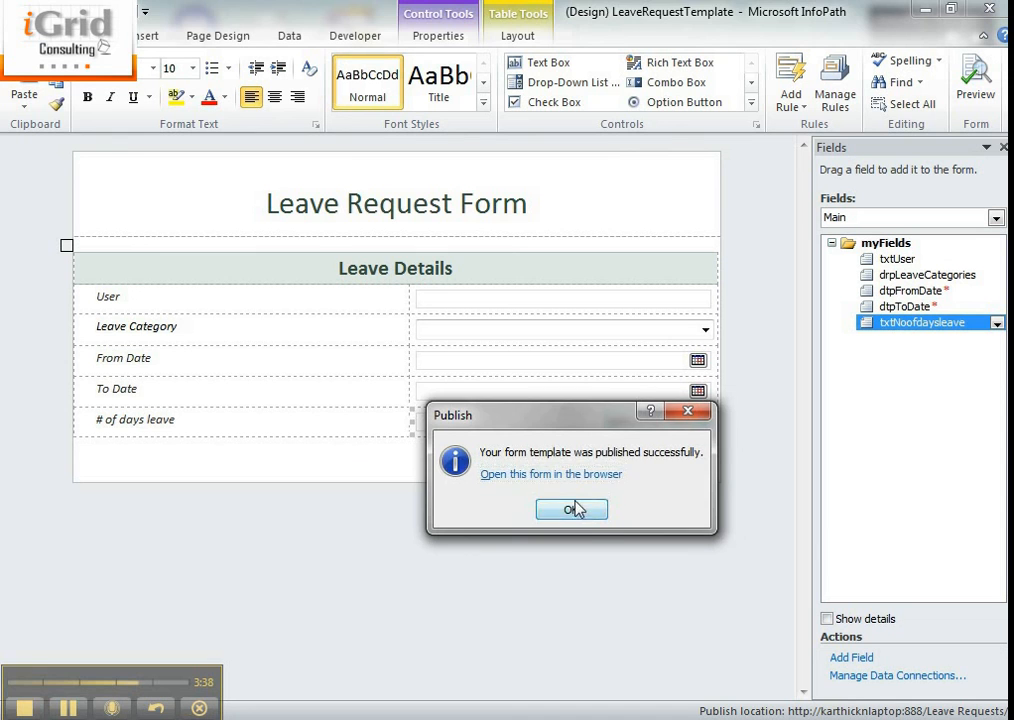
- Dismiss the publish confirmation, switch to the browser, reload the Leave Requests library and add a new document to it
click(573, 509)
mouse_move(226, 710)
click(559, 630)
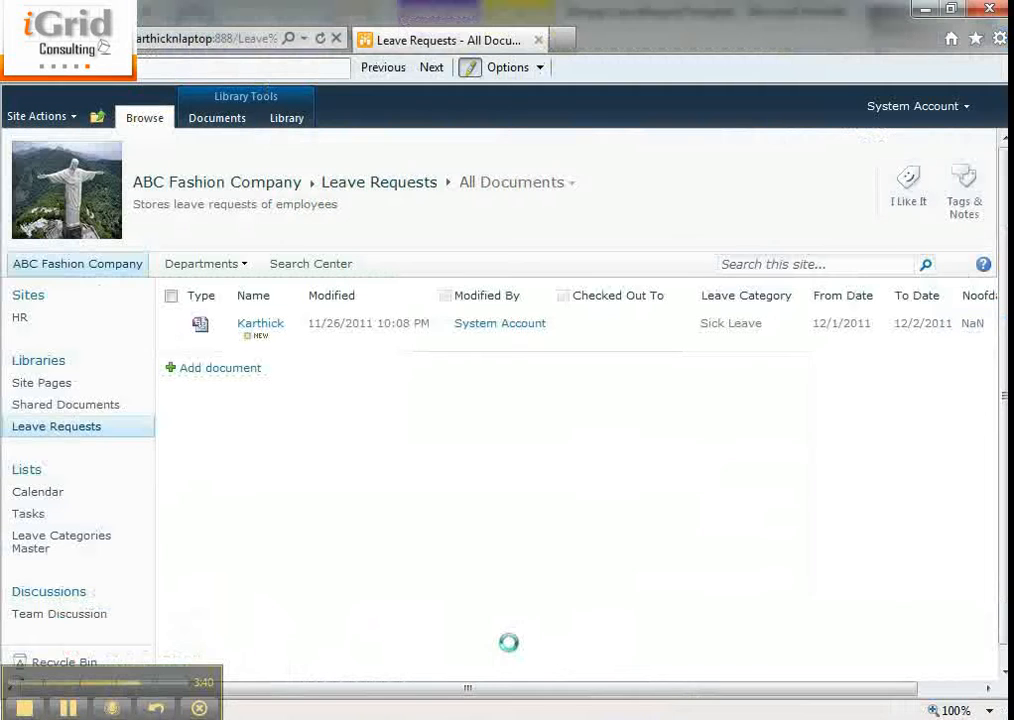
click(84, 427)
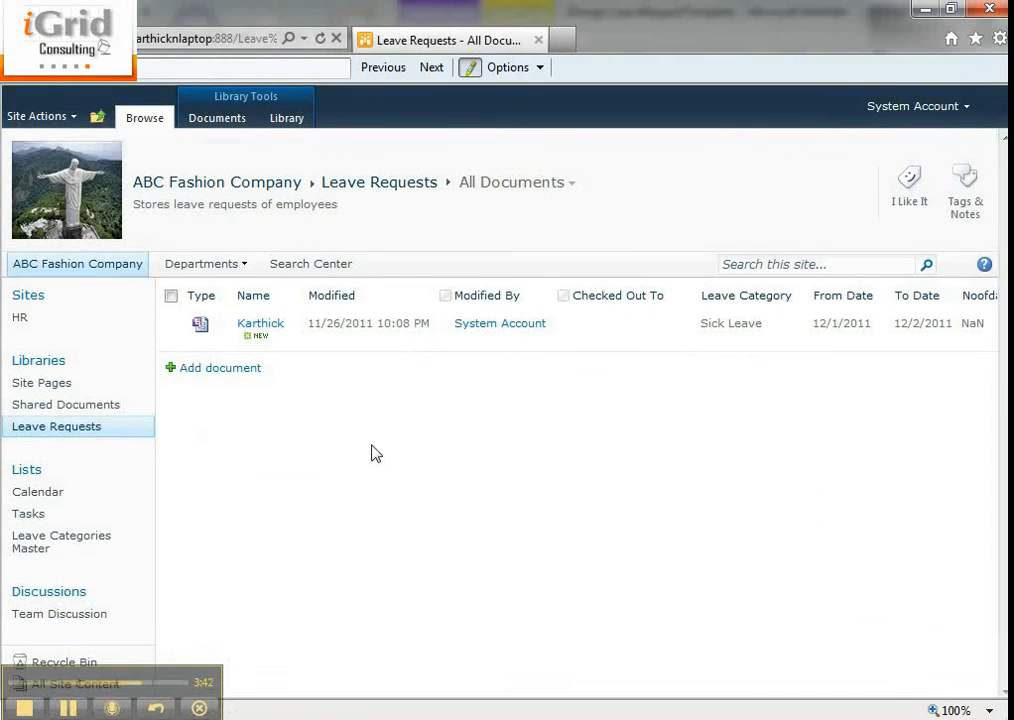
click(223, 377)
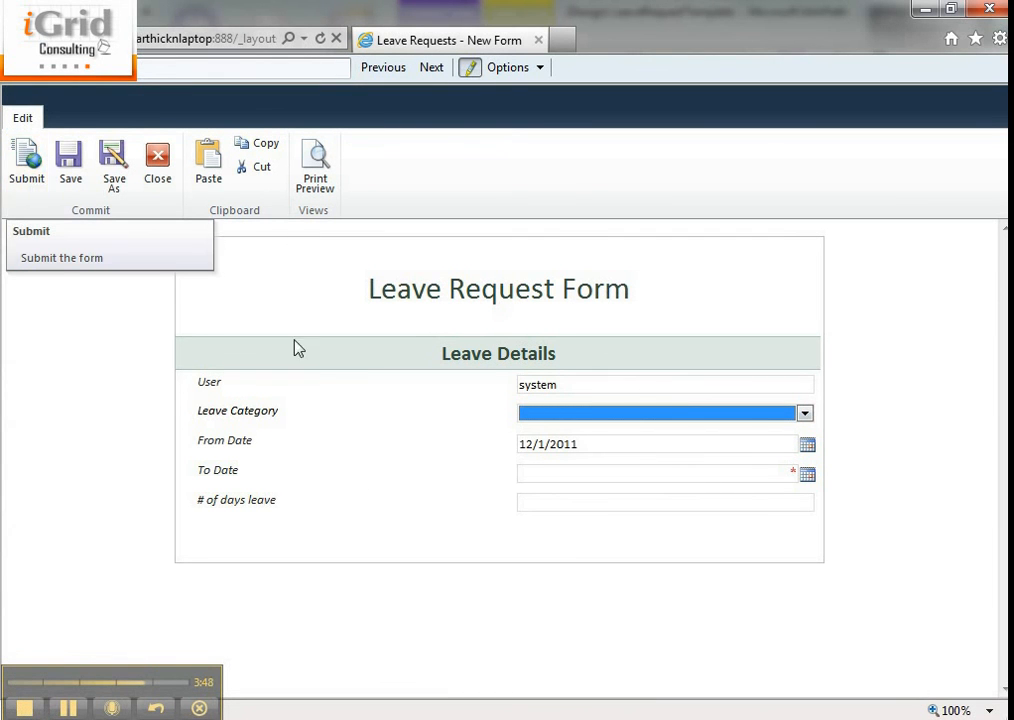
- Fill in the leave request with category Casual Leave, To Date 12/2/2011 and 5 days of leave, and submit it
click(555, 413)
click(552, 460)
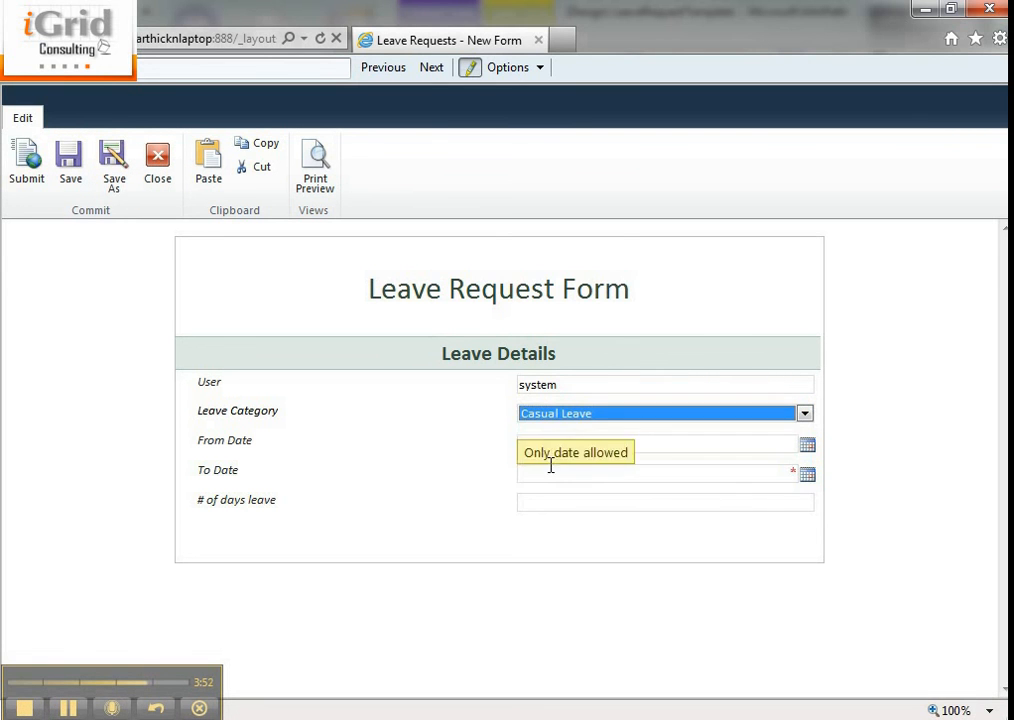
click(808, 476)
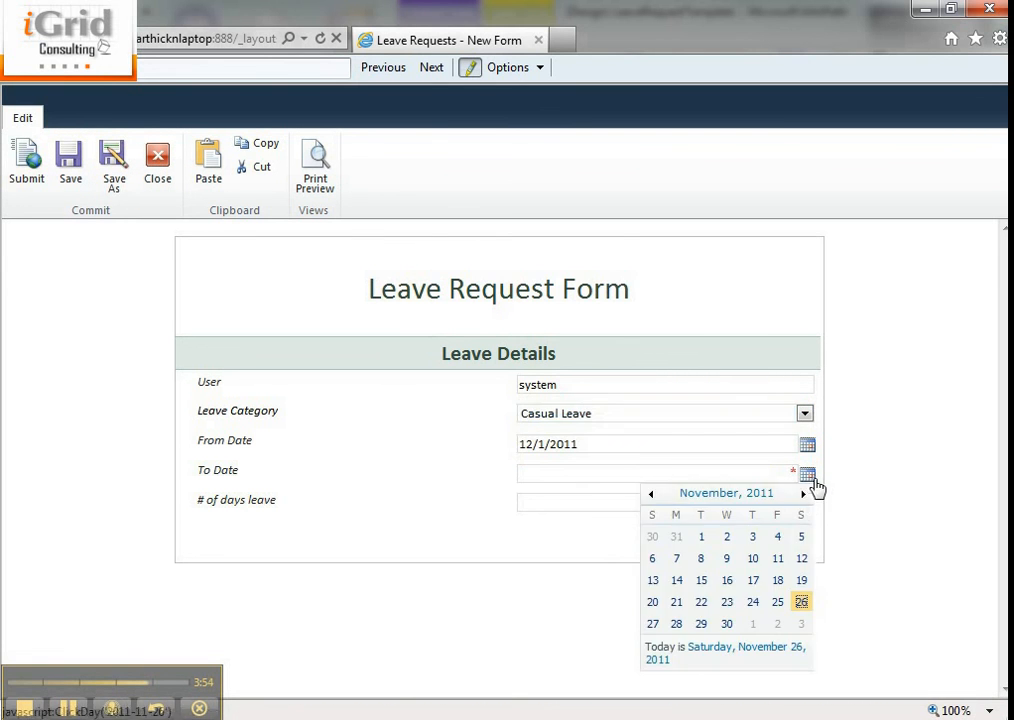
click(777, 624)
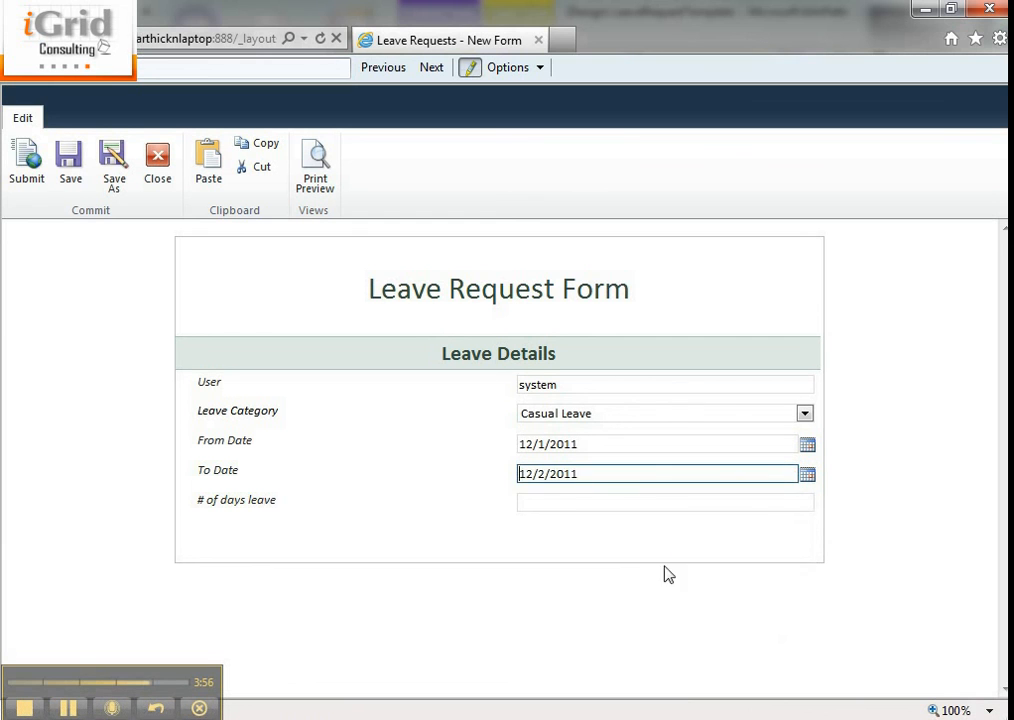
click(588, 502)
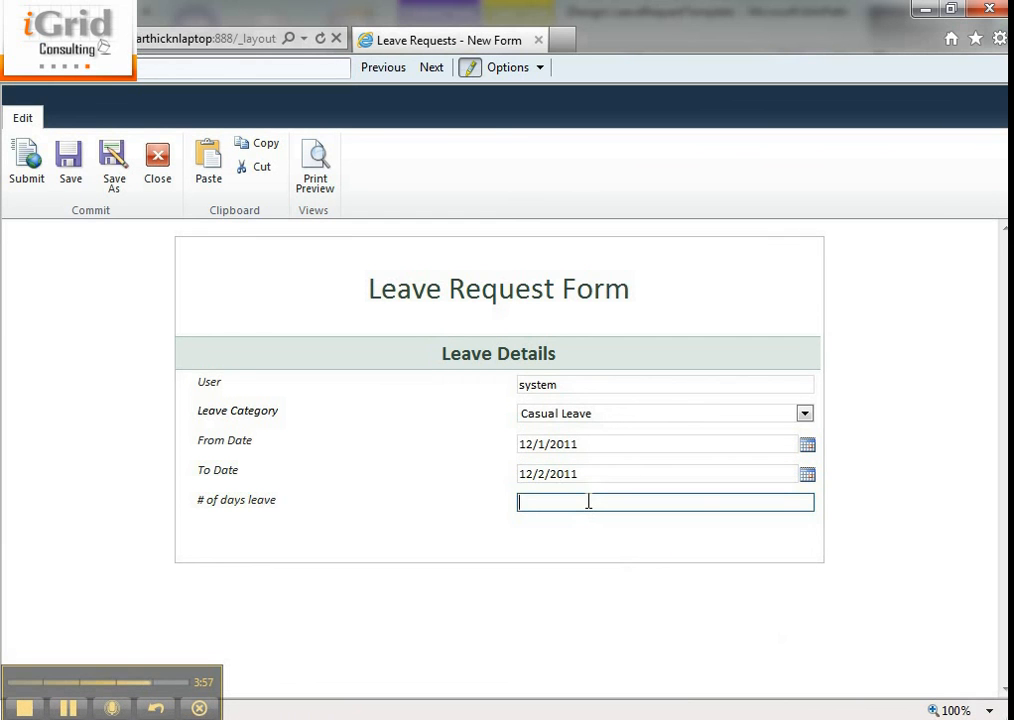
click(27, 172)
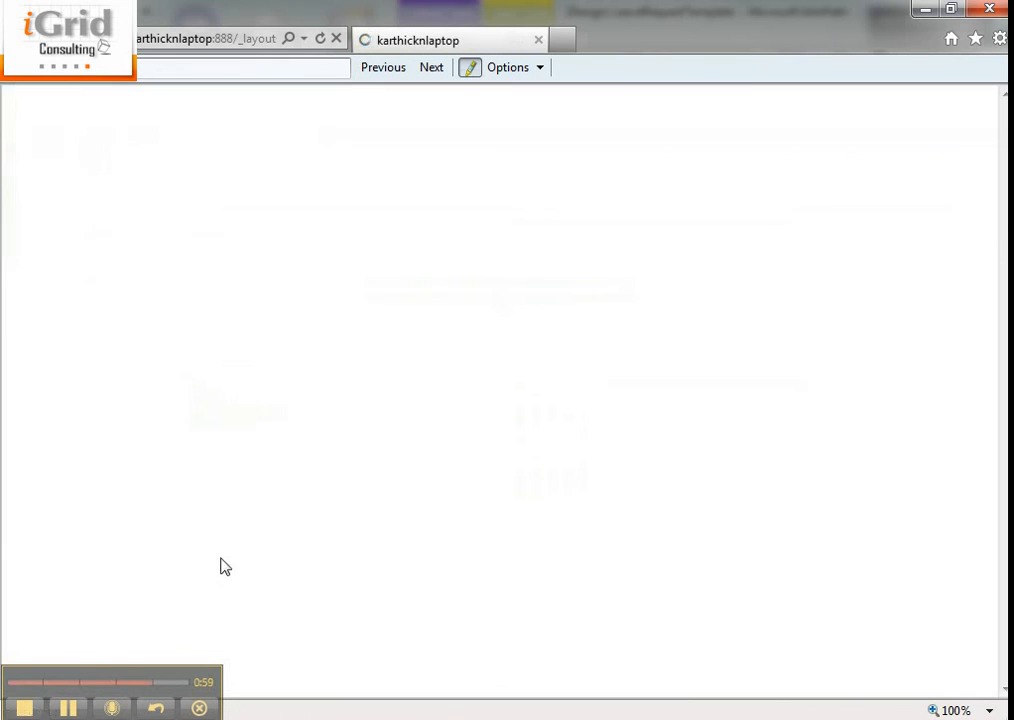